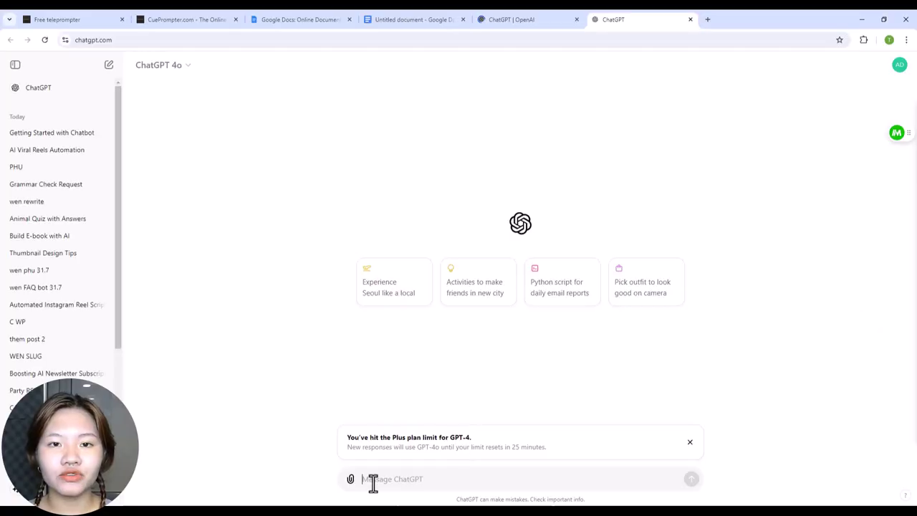
Step: Send ChatGPT the prompt for a 10-question animal quiz table with A–D options and correct answers
{"action": "type", "text": "create a table with 10 different animal questions and four possible answers. In the first column (named \"Question\") add the questions (between 2 and 6 words), in the A, B, C and D column add the possible answers. In the sixth column add the correct answer (both the letter (A,B,C or D and answer). You have to mix the correct answers between a, b c, or d. Do not repeat similar questions. Do not include extremely difficult questions."}
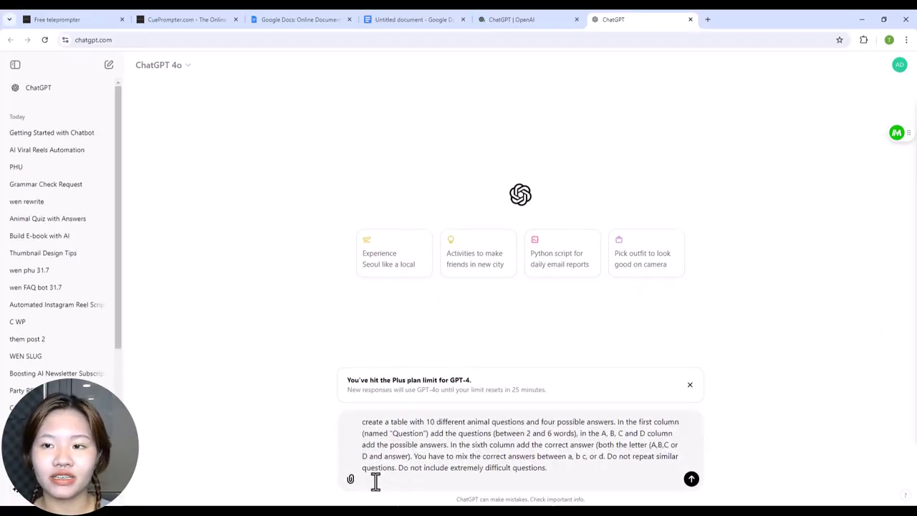
{"action": "key", "text": "BackSpace"}
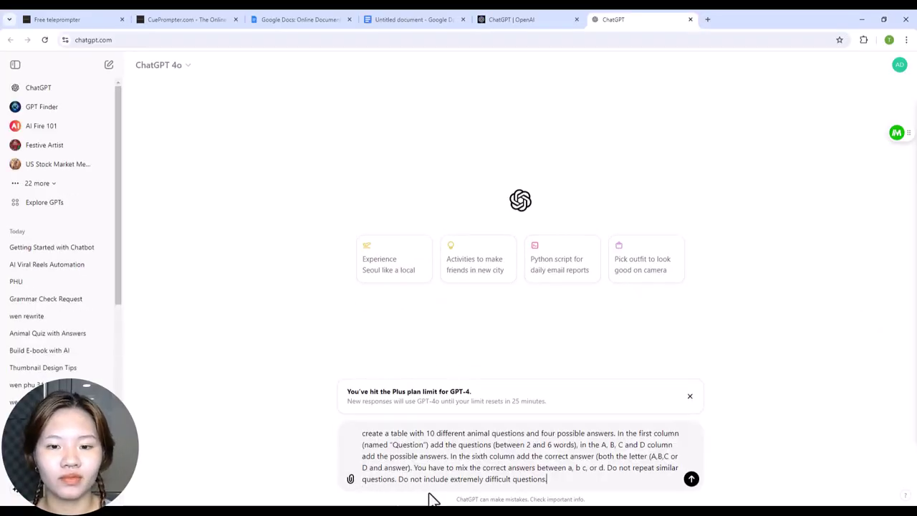
{"action": "left_click", "coordinate": [692, 480]}
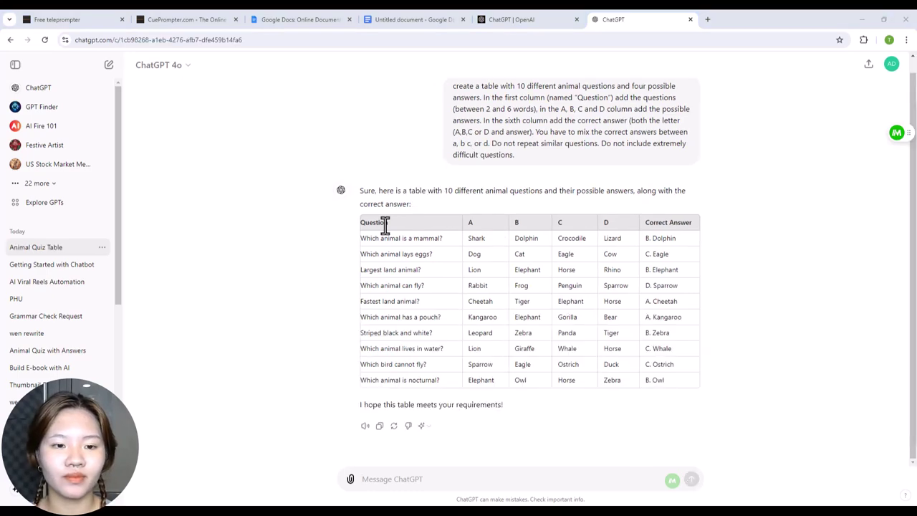
Step: Copy the animal quiz table into a new Google Sheet and widen column A to fit the questions
{"action": "left_click_drag", "start_coordinate": [361, 222], "coordinate": [686, 385]}
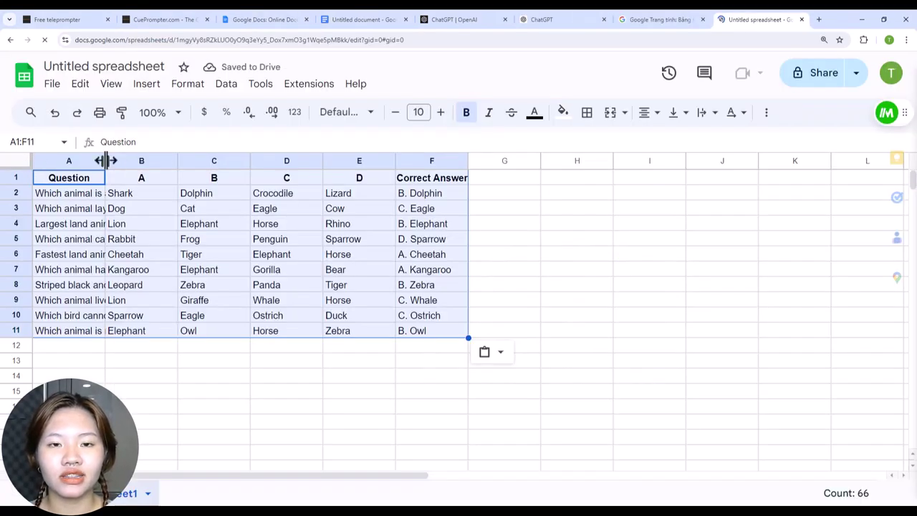
{"action": "left_click_drag", "start_coordinate": [113, 159], "coordinate": [255, 162]}
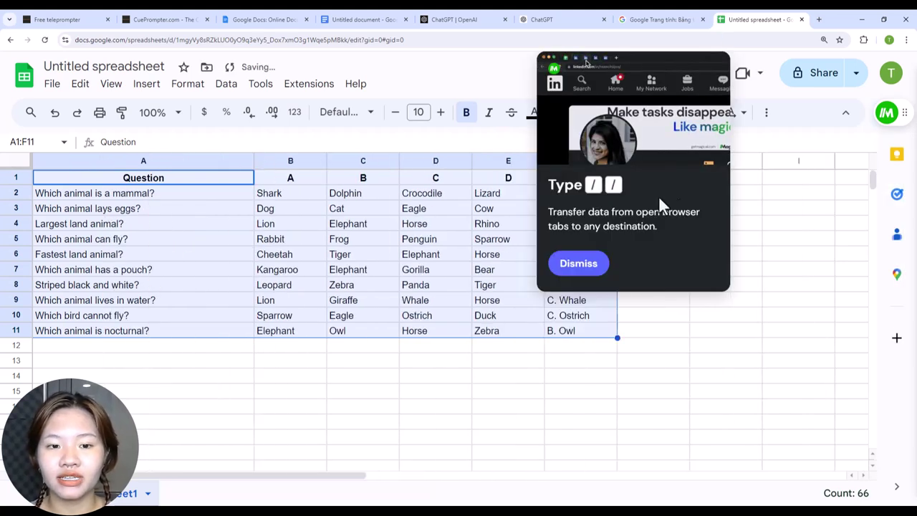
{"action": "left_click", "coordinate": [604, 271]}
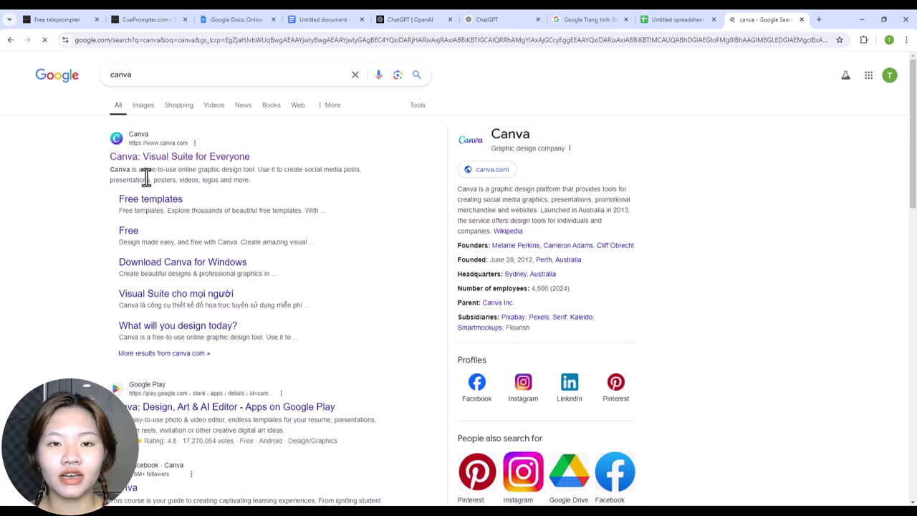
Step: Start a new Mobile Video design from the Canva home page
{"action": "scroll", "coordinate": [246, 186], "scroll_direction": "down", "scroll_amount": 2}
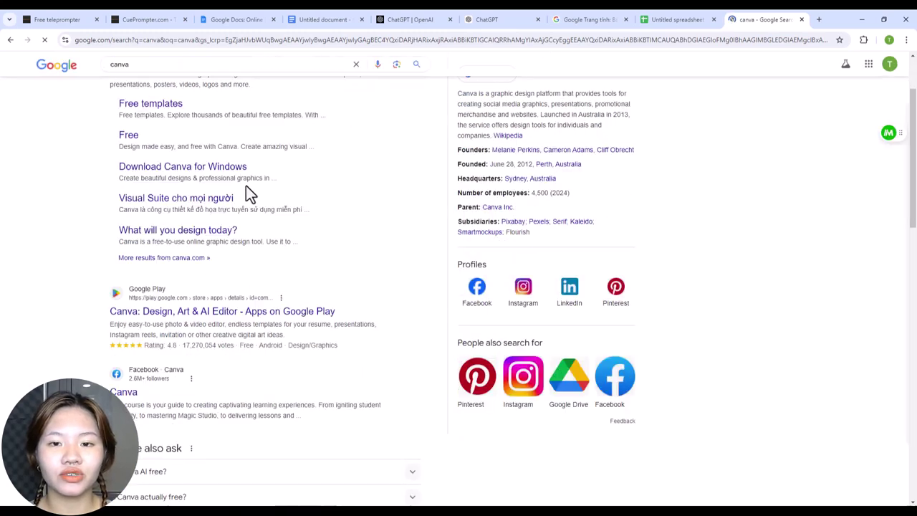
{"action": "scroll", "coordinate": [242, 177], "scroll_direction": "up", "scroll_amount": 2}
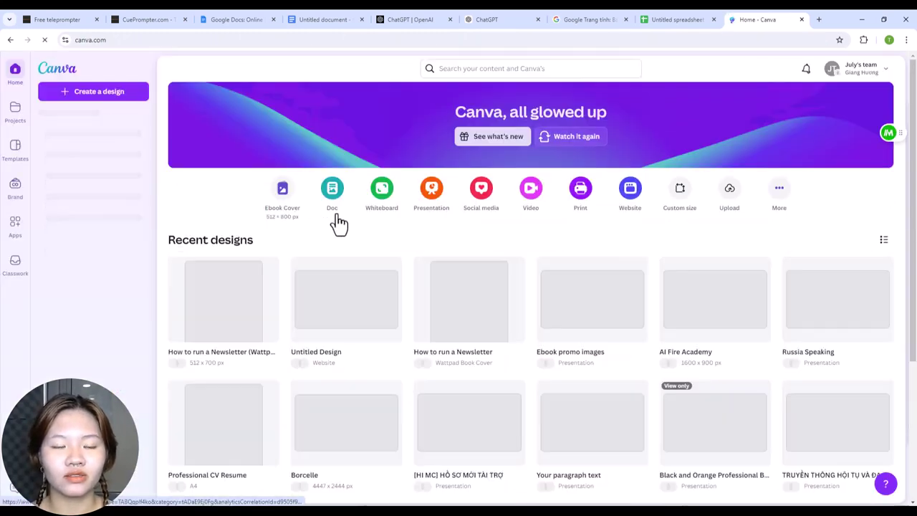
{"action": "left_click", "coordinate": [530, 204]}
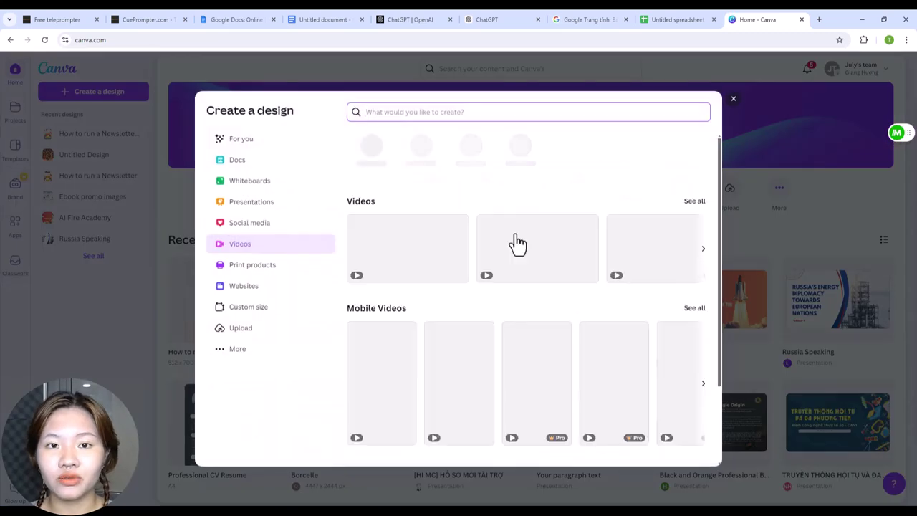
{"action": "left_click", "coordinate": [414, 159]}
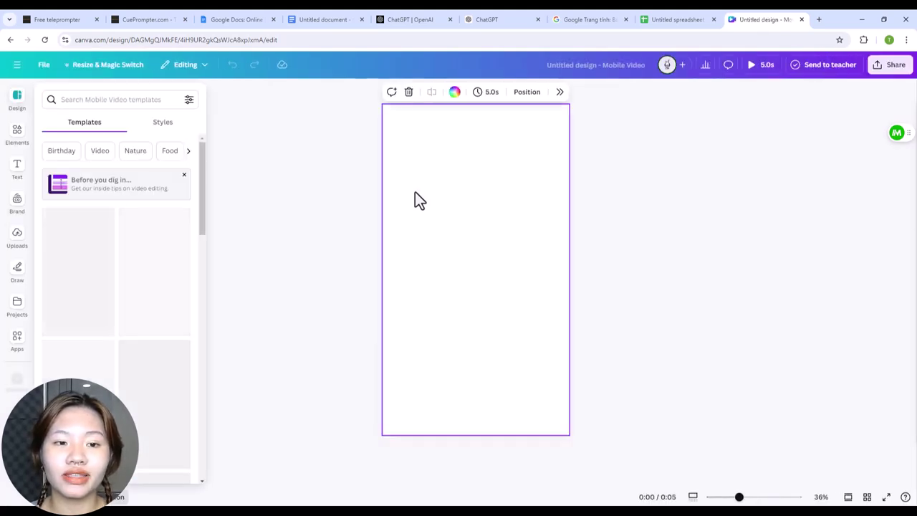
Step: Search the video templates for quiz templates
{"action": "left_click", "coordinate": [119, 99]}
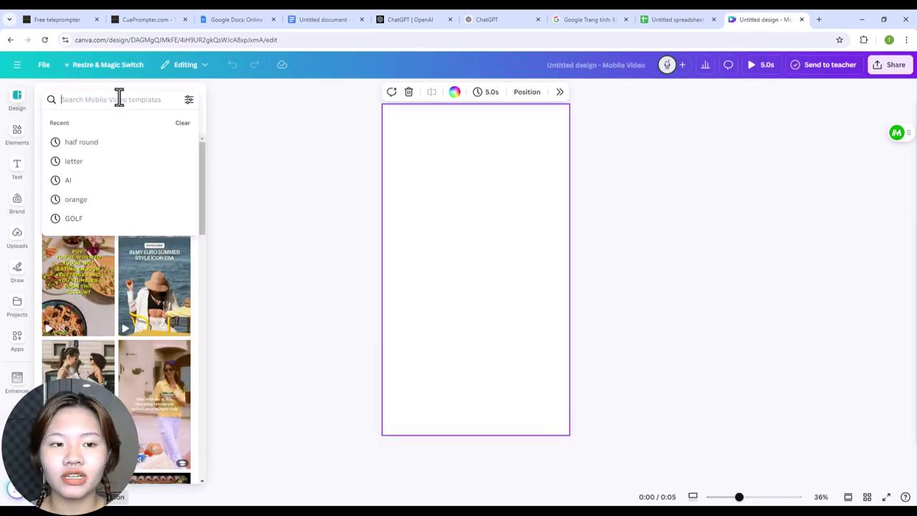
{"action": "left_click", "coordinate": [273, 262]}
{"action": "scroll", "coordinate": [123, 278], "scroll_direction": "down", "scroll_amount": 3}
{"action": "scroll", "coordinate": [123, 278], "scroll_direction": "up", "scroll_amount": 3}
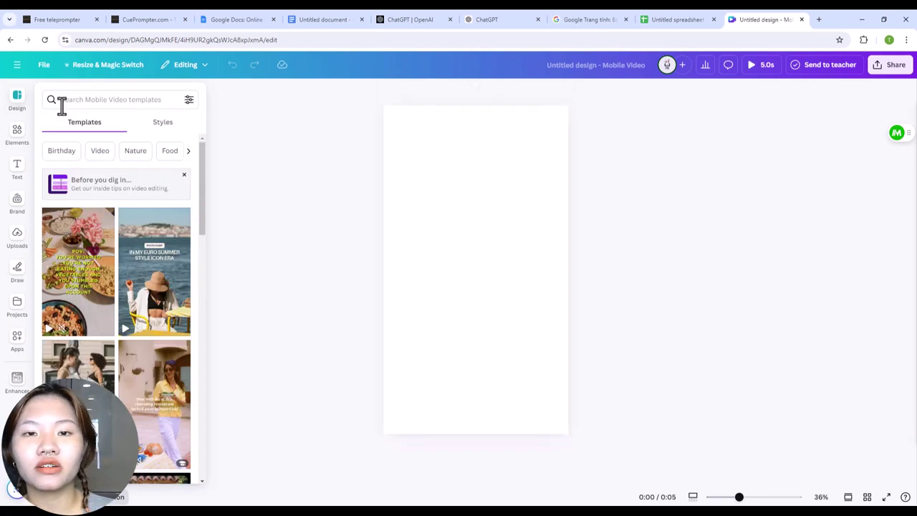
{"action": "left_click", "coordinate": [68, 99]}
{"action": "type", "text": "quiz"}
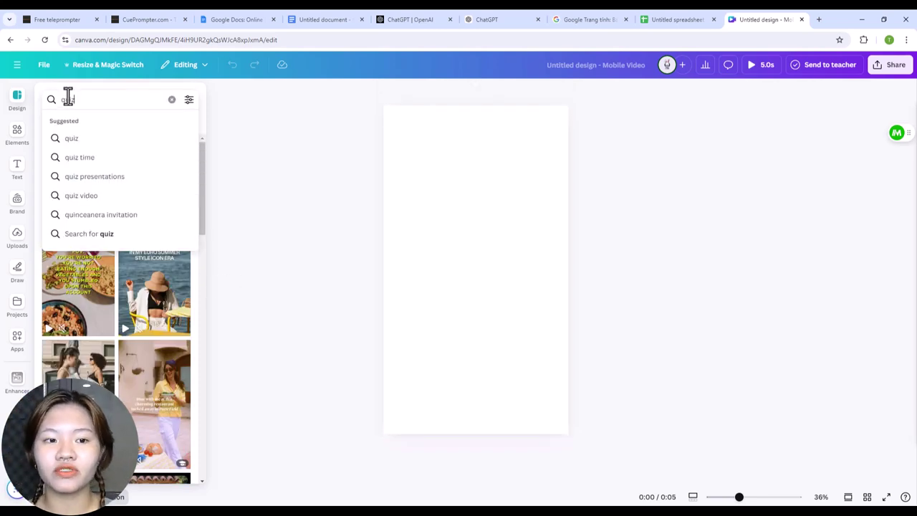
{"action": "key", "text": "Return"}
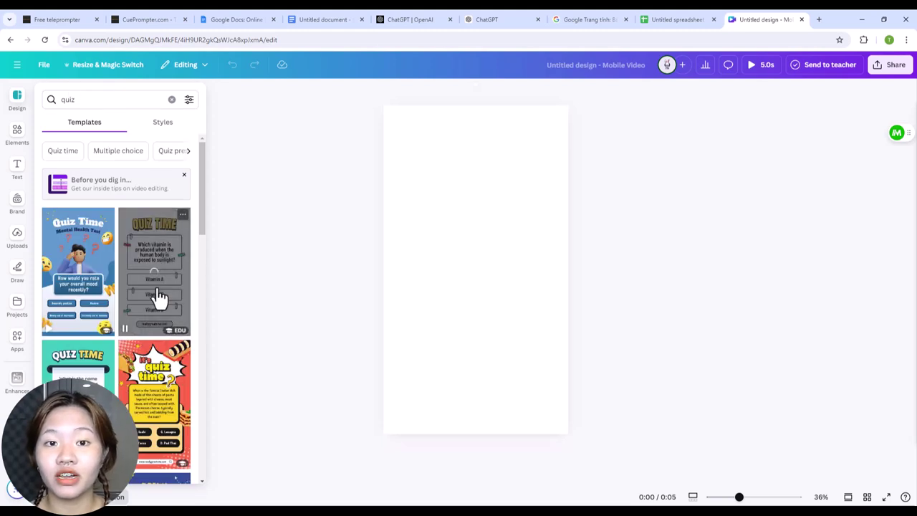
Step: Apply the purple Quiz Night template with the ringed-planet question
{"action": "scroll", "coordinate": [155, 297], "scroll_direction": "down", "scroll_amount": 3}
{"action": "scroll", "coordinate": [158, 310], "scroll_direction": "down", "scroll_amount": 3}
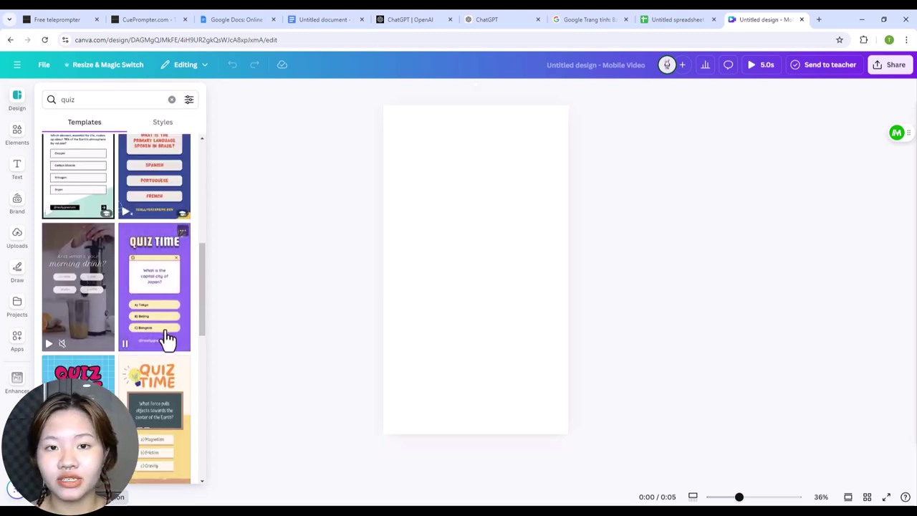
{"action": "scroll", "coordinate": [166, 340], "scroll_direction": "up", "scroll_amount": 2}
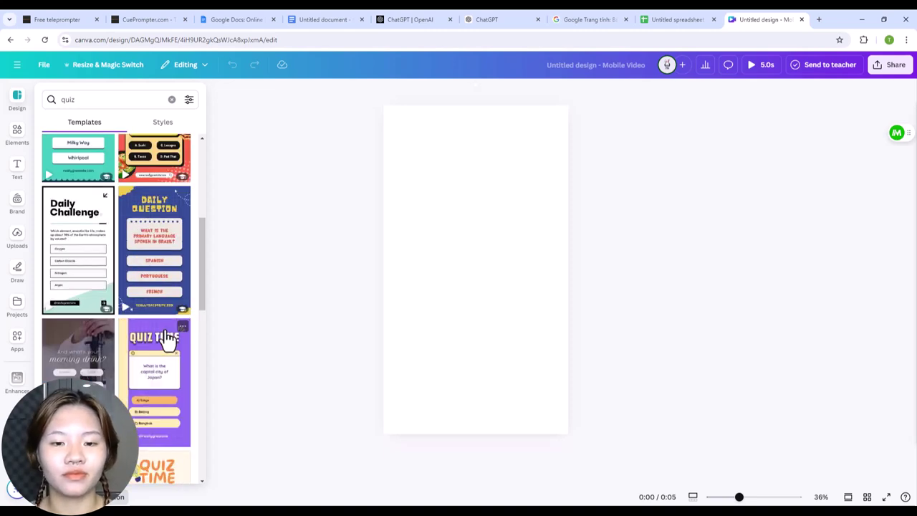
{"action": "scroll", "coordinate": [167, 339], "scroll_direction": "up", "scroll_amount": 1}
{"action": "scroll", "coordinate": [168, 339], "scroll_direction": "up", "scroll_amount": 2}
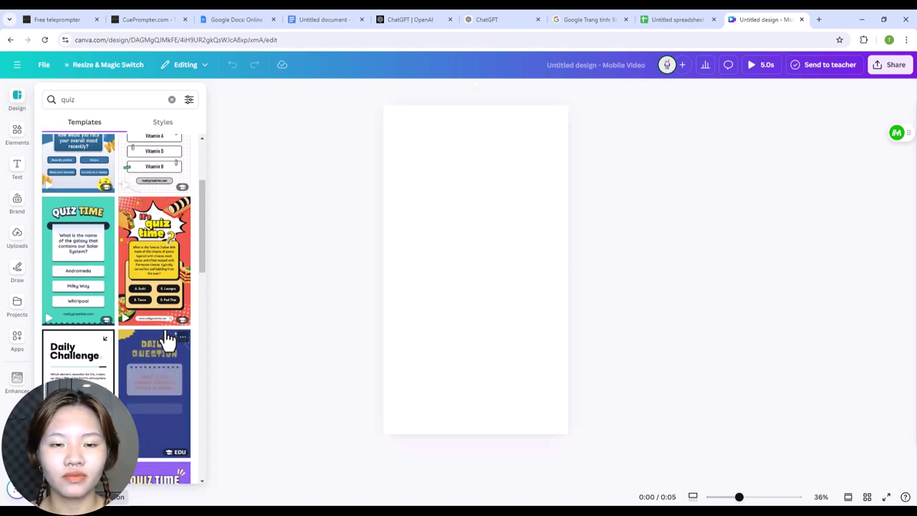
{"action": "left_click", "coordinate": [168, 344]}
Step: Search Elements for '5 second timer' and show all the timer video results
{"action": "left_click", "coordinate": [144, 104]}
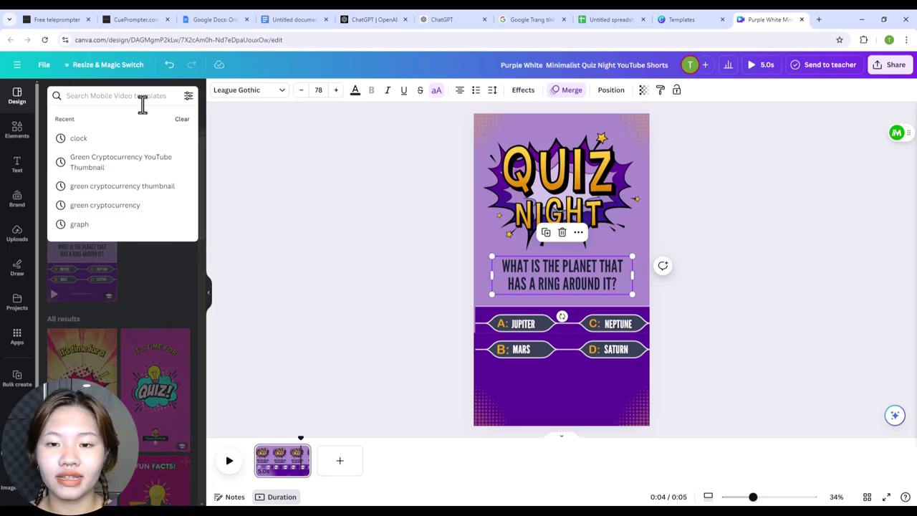
{"action": "left_click", "coordinate": [17, 129]}
{"action": "left_click", "coordinate": [74, 95]}
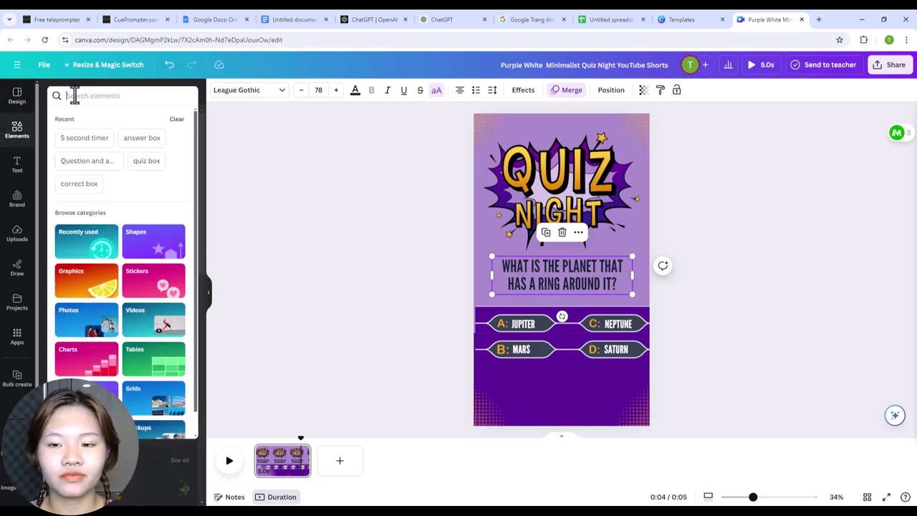
{"action": "left_click", "coordinate": [104, 140]}
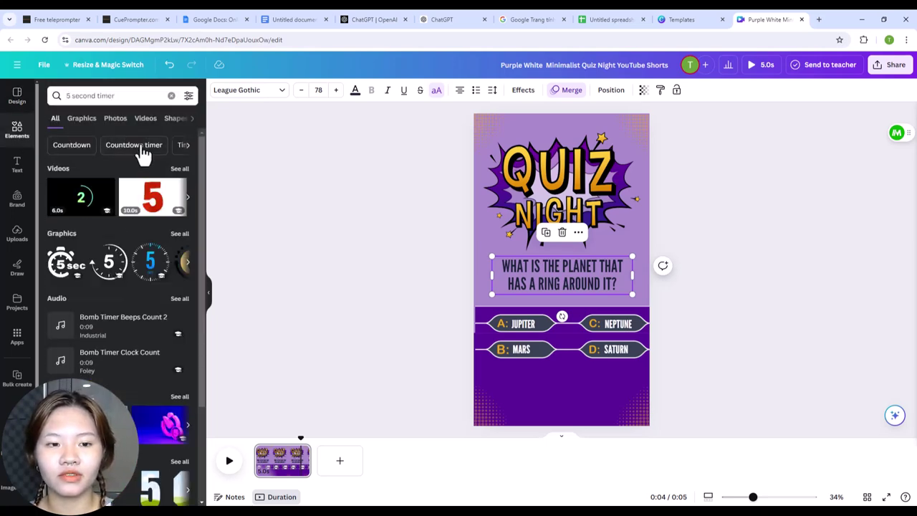
{"action": "left_click", "coordinate": [180, 169]}
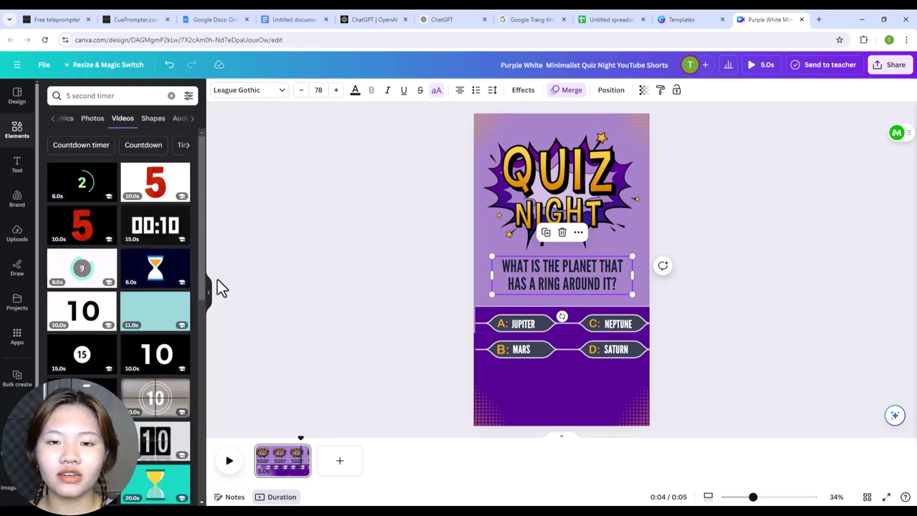
Step: Place the 00:10 countdown timer video over the answers and select its timeline clip
{"action": "left_click_drag", "start_coordinate": [154, 225], "coordinate": [573, 284]}
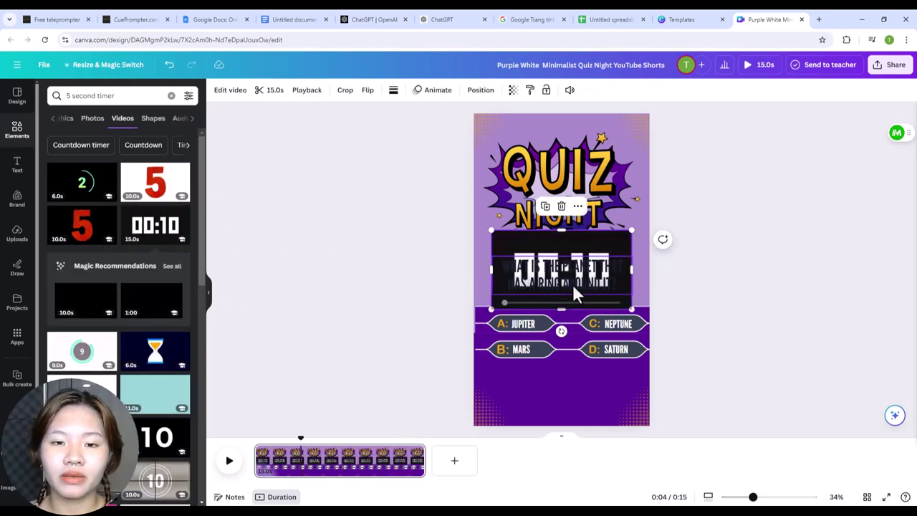
{"action": "left_click_drag", "start_coordinate": [605, 241], "coordinate": [604, 385]}
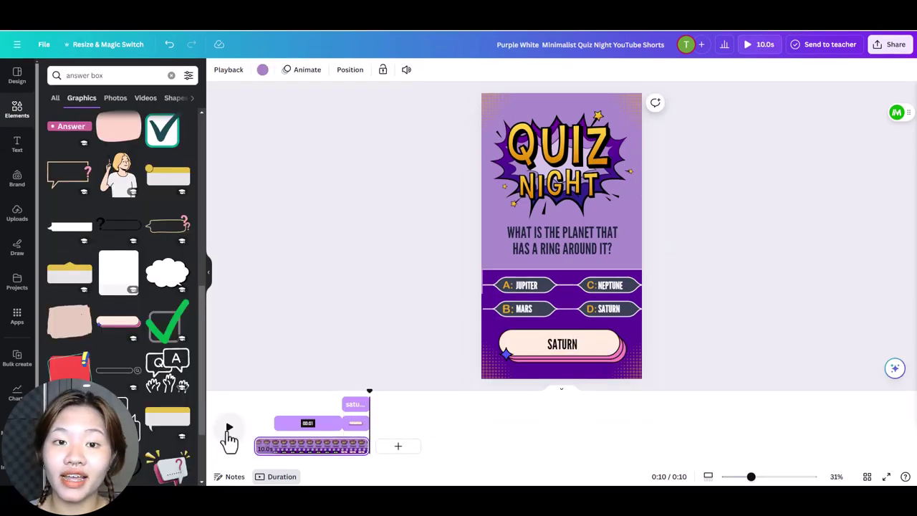
{"action": "left_click", "coordinate": [291, 424]}
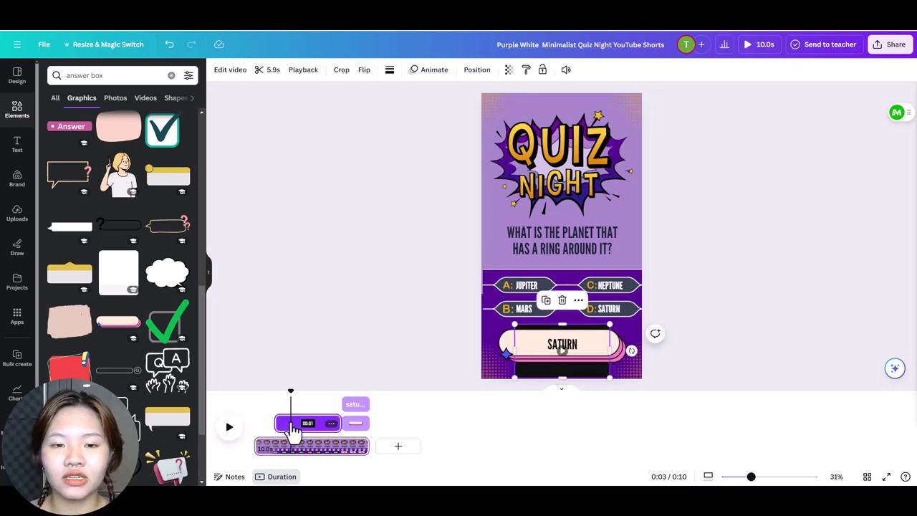
{"action": "right_click", "coordinate": [293, 430]}
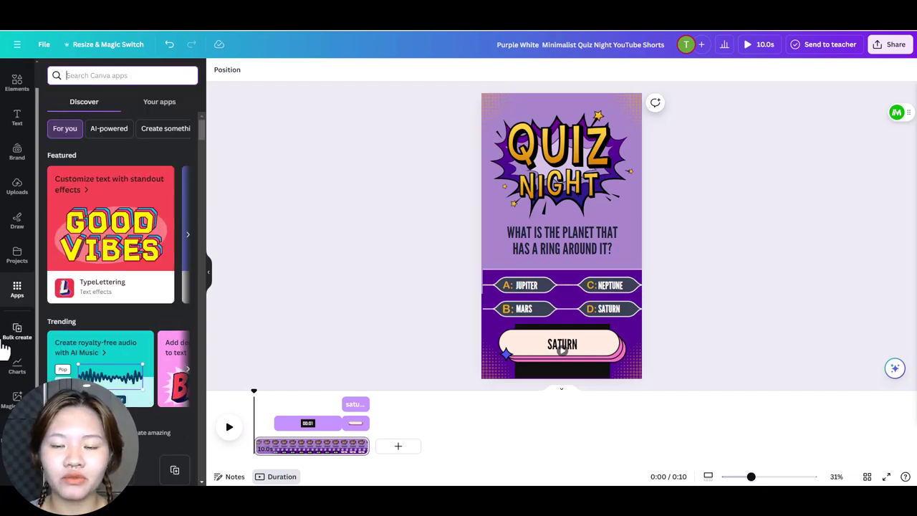
Step: Copy sheet range A1:F11 into Canva's Bulk create manual data table
{"action": "left_click", "coordinate": [17, 335]}
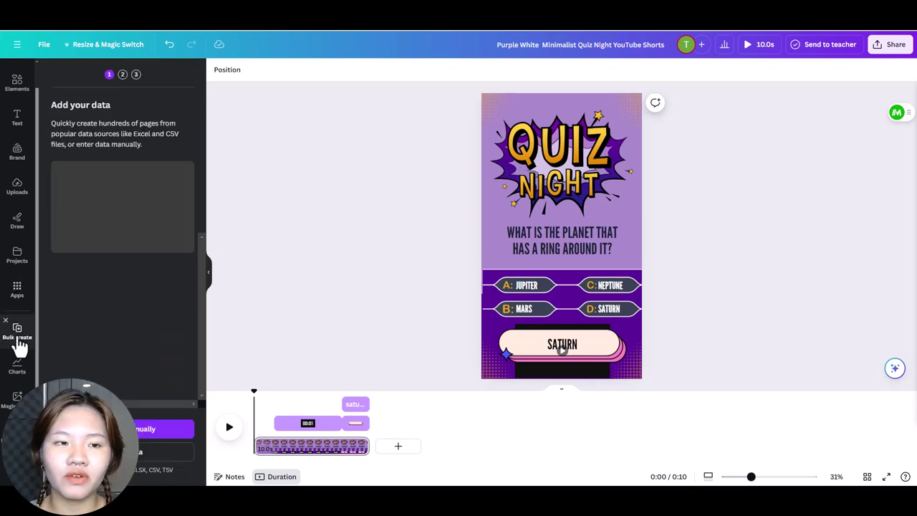
{"action": "left_click", "coordinate": [143, 430]}
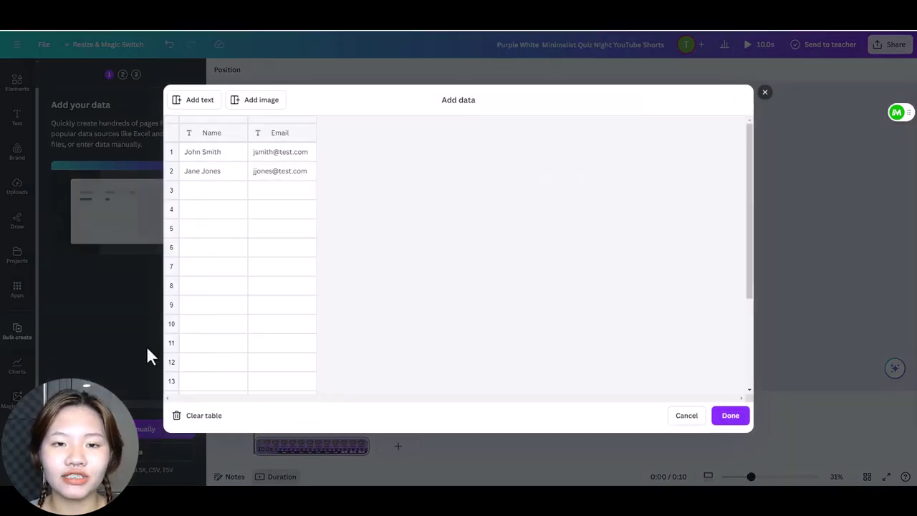
{"action": "left_click", "coordinate": [210, 157]}
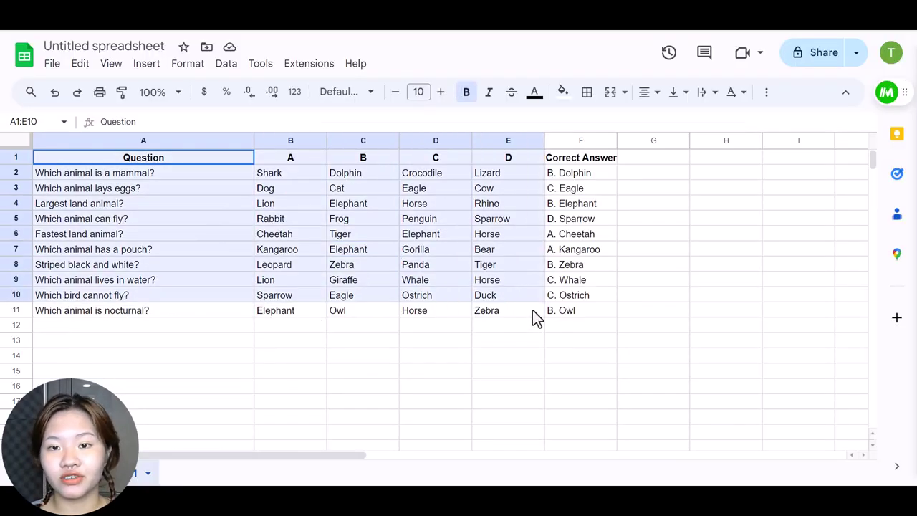
{"action": "left_click_drag", "start_coordinate": [43, 159], "coordinate": [573, 311]}
{"action": "right_click", "coordinate": [573, 310]}
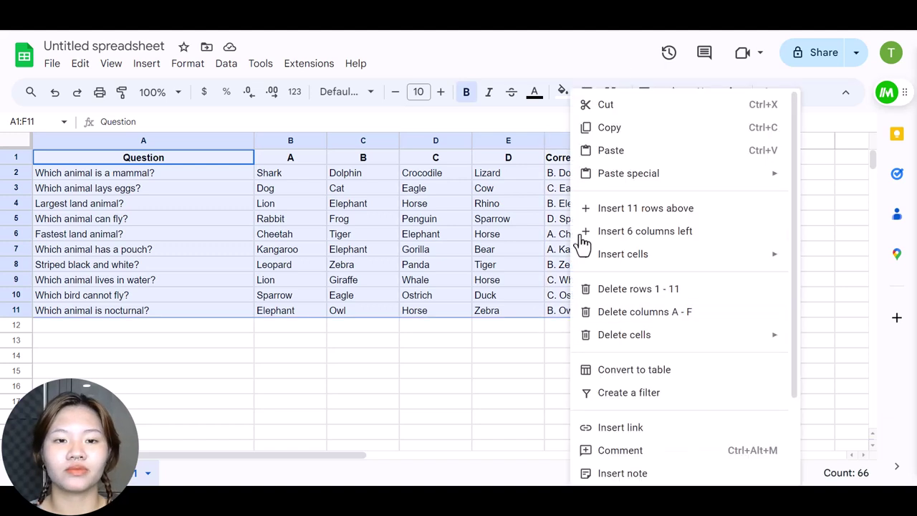
{"action": "left_click", "coordinate": [634, 129]}
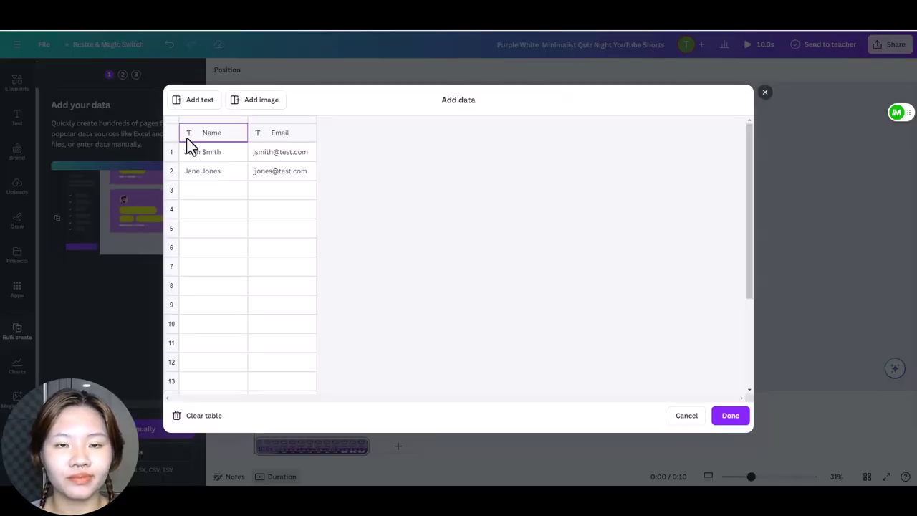
{"action": "key", "text": "ctrl+v"}
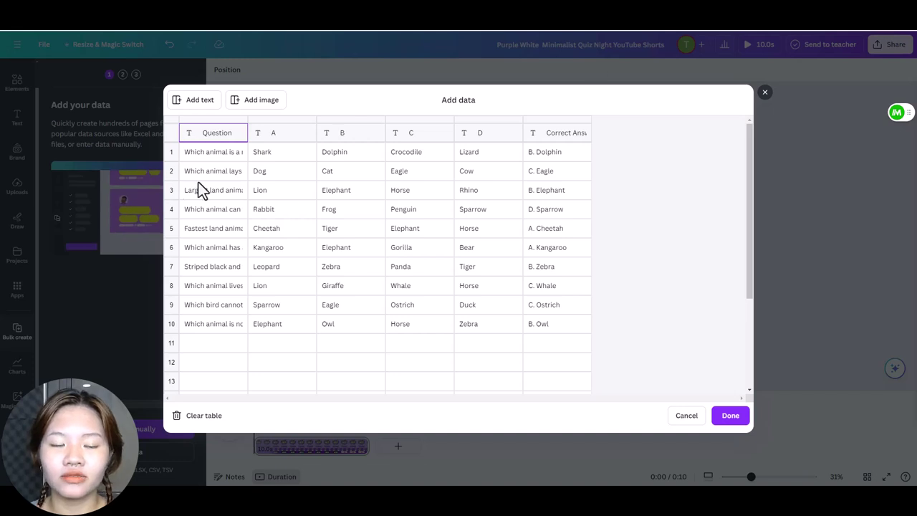
Step: Link the question text to the Question field and JUPITER to field A
{"action": "left_click", "coordinate": [737, 419]}
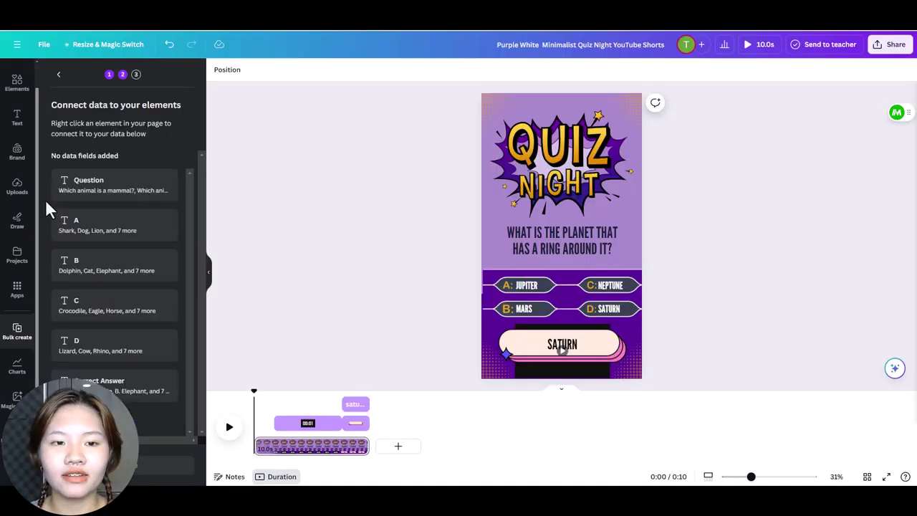
{"action": "left_click", "coordinate": [598, 233]}
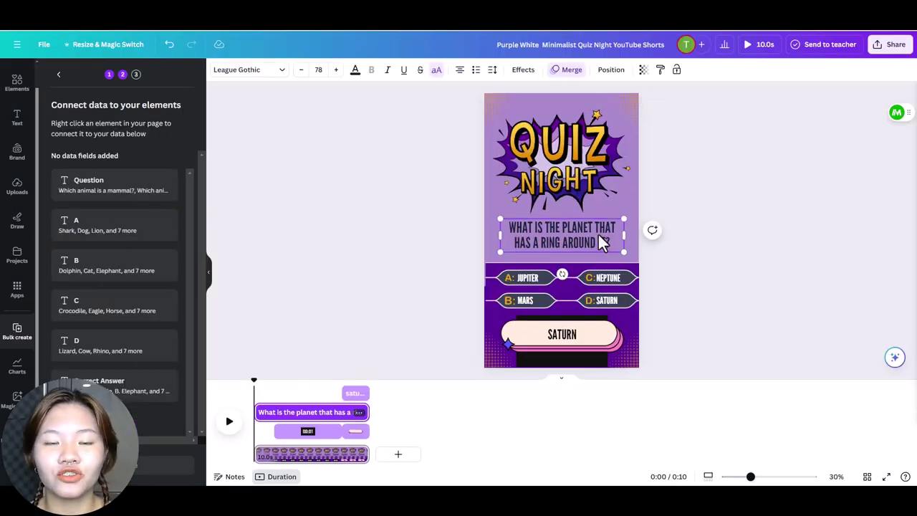
{"action": "right_click", "coordinate": [597, 233]}
{"action": "left_click", "coordinate": [535, 194]}
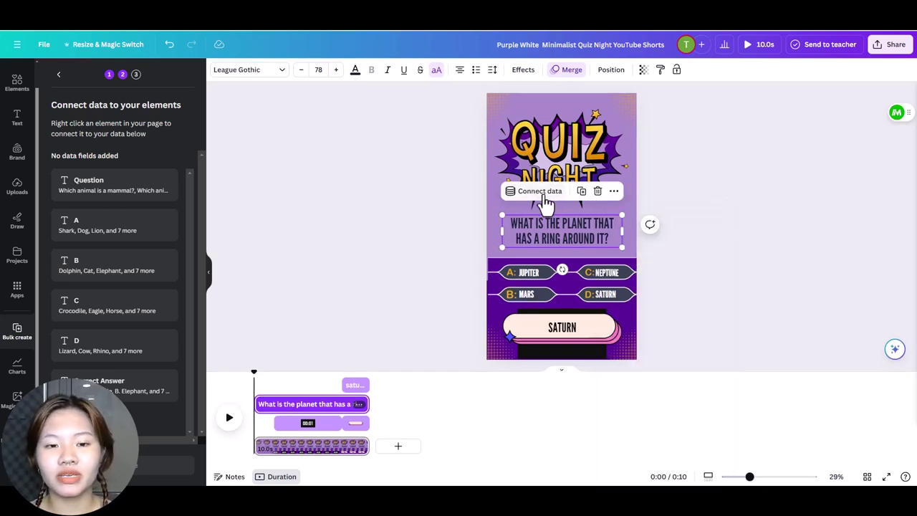
{"action": "left_click", "coordinate": [543, 195]}
{"action": "left_click", "coordinate": [547, 265]}
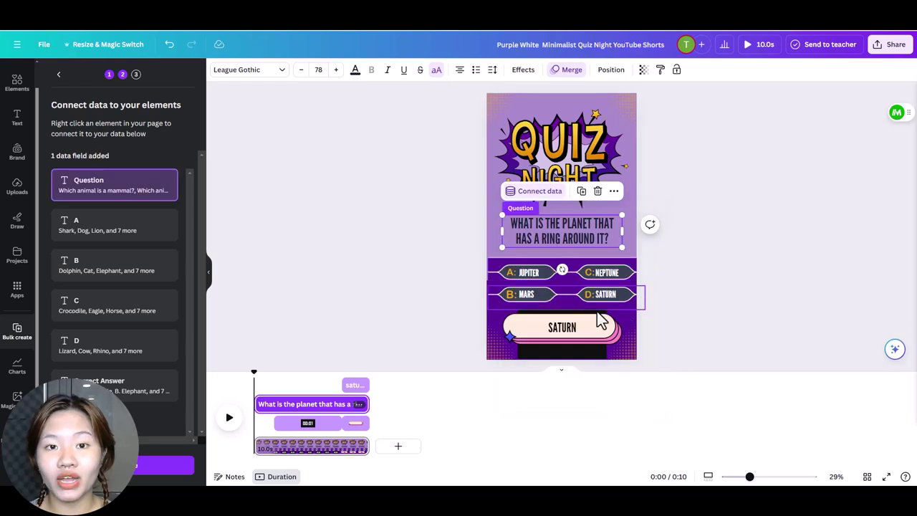
{"action": "left_click", "coordinate": [528, 273]}
{"action": "left_click", "coordinate": [511, 243]}
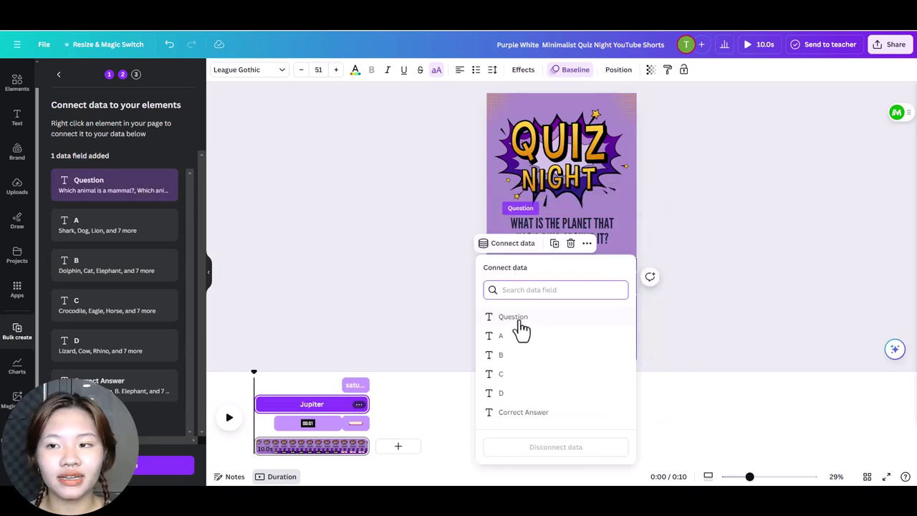
{"action": "left_click", "coordinate": [502, 335]}
Step: Link MARS to field B, NEPTUNE to field C and the SATURN option to field D
{"action": "left_click", "coordinate": [609, 273]}
{"action": "left_click", "coordinate": [530, 294]}
{"action": "left_click", "coordinate": [512, 264]}
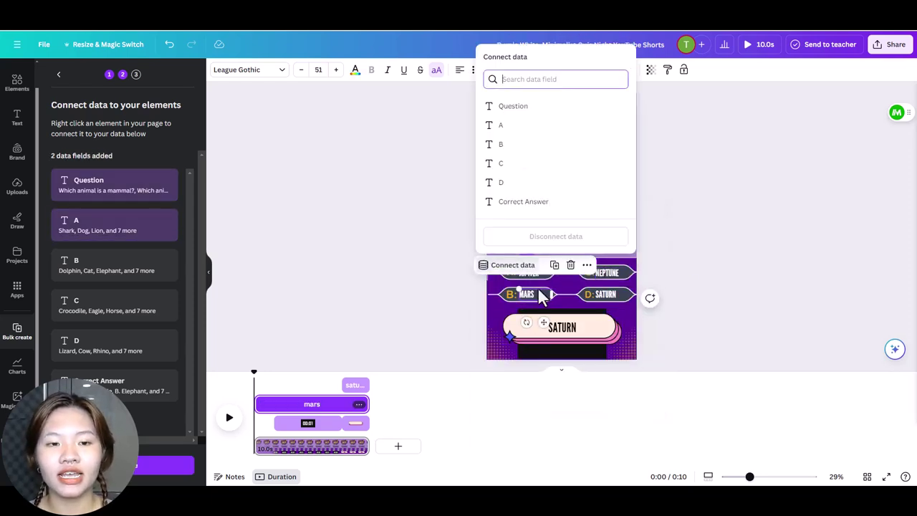
{"action": "left_click", "coordinate": [510, 144]}
{"action": "left_click", "coordinate": [606, 272]}
{"action": "left_click", "coordinate": [590, 243]}
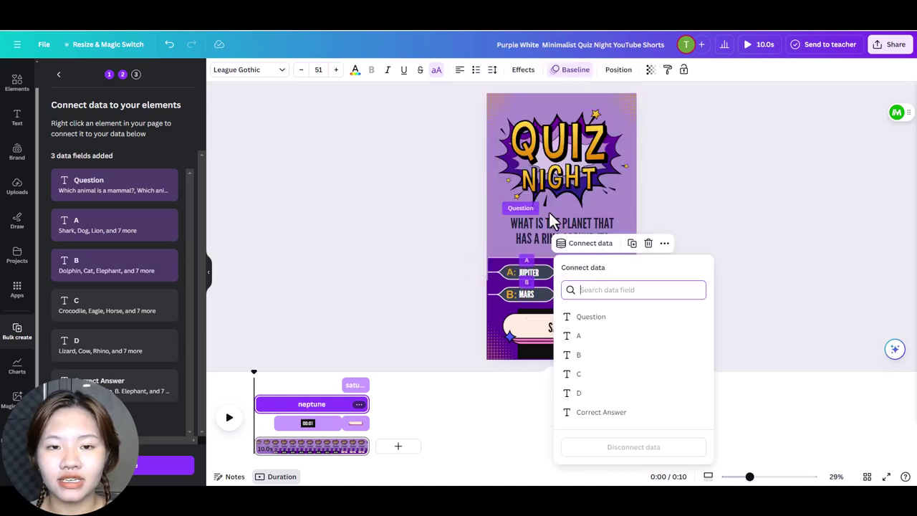
{"action": "left_click", "coordinate": [579, 376]}
{"action": "left_click", "coordinate": [606, 293]}
{"action": "left_click", "coordinate": [587, 266]}
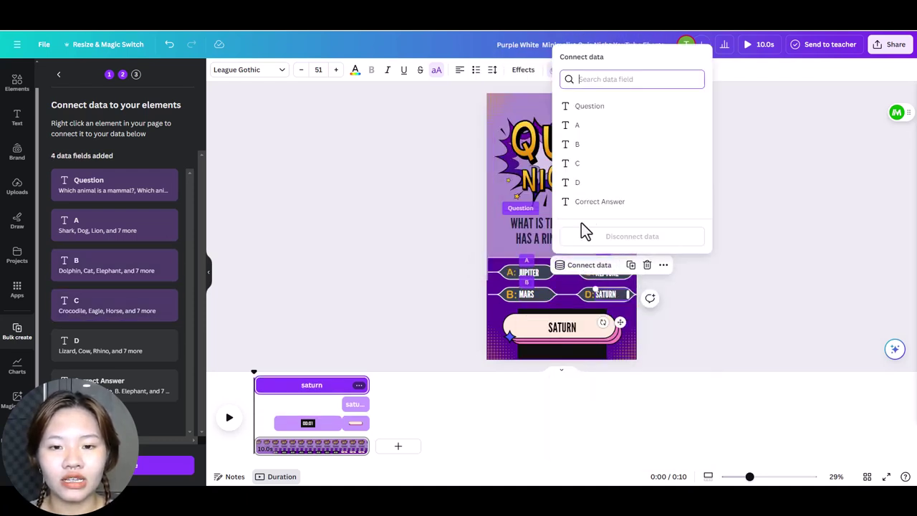
{"action": "left_click", "coordinate": [579, 183]}
Step: Link the large SATURN answer text to the Correct Answer field and continue
{"action": "left_click", "coordinate": [565, 331]}
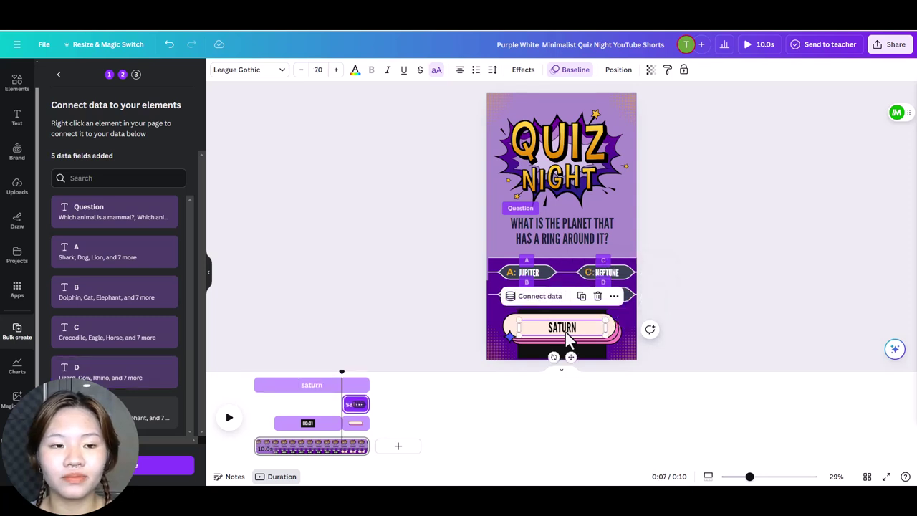
{"action": "left_click", "coordinate": [540, 296]}
{"action": "left_click", "coordinate": [538, 234]}
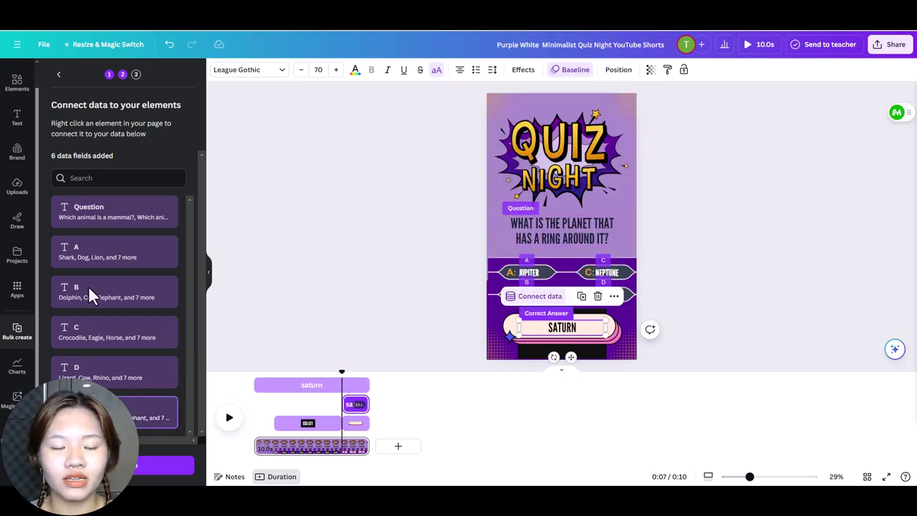
{"action": "left_click", "coordinate": [161, 465]}
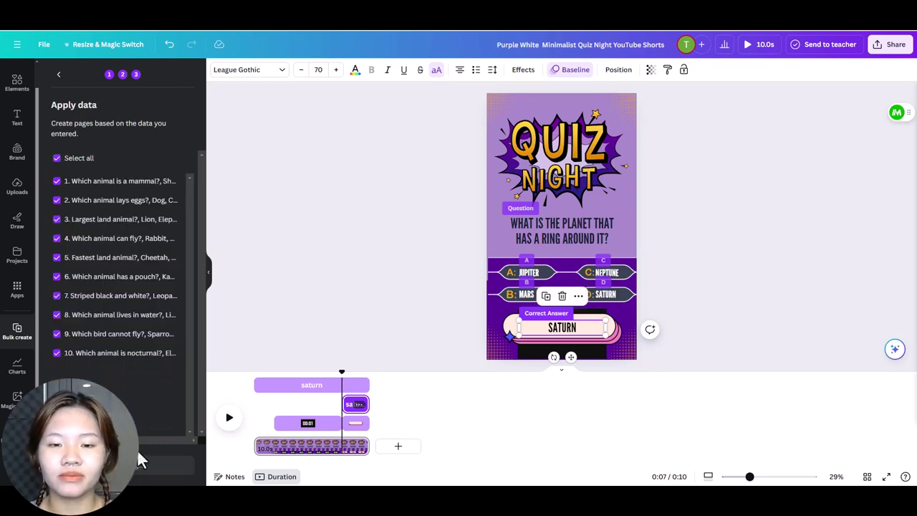
Step: Generate one quiz page per data row and preview the resulting video
{"action": "left_click", "coordinate": [152, 465]}
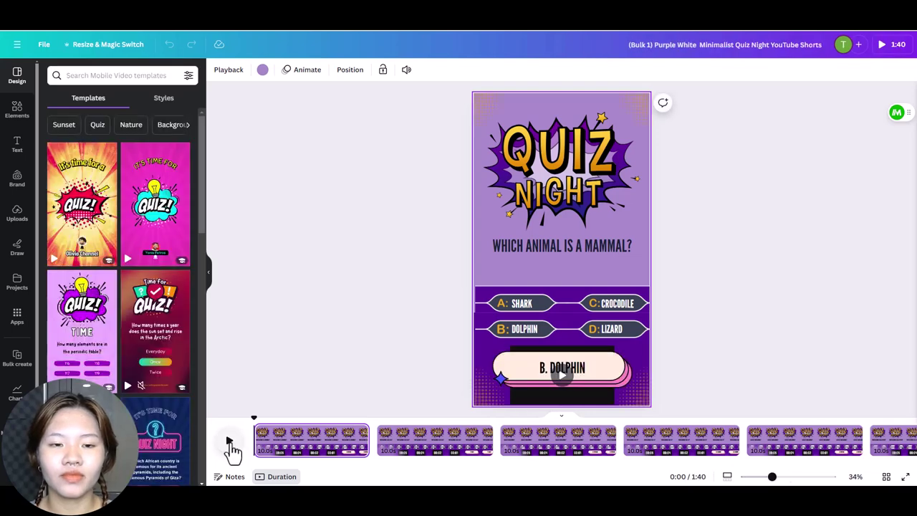
{"action": "left_click", "coordinate": [230, 442]}
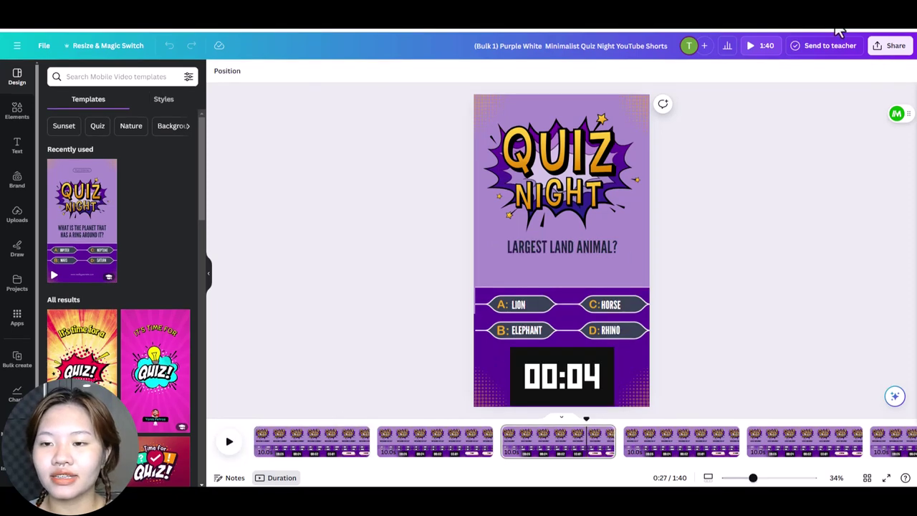
Step: Download all ten pages as separate MP4 video files
{"action": "left_click", "coordinate": [904, 47]}
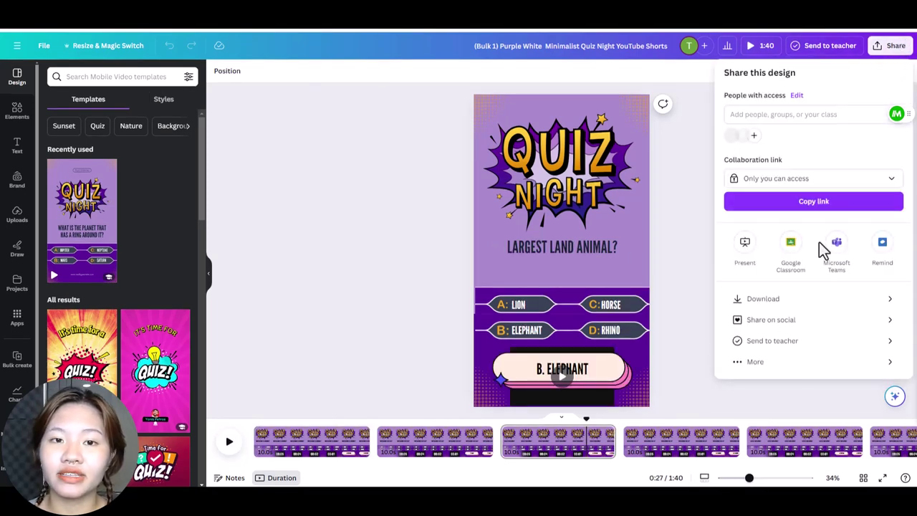
{"action": "left_click", "coordinate": [810, 310]}
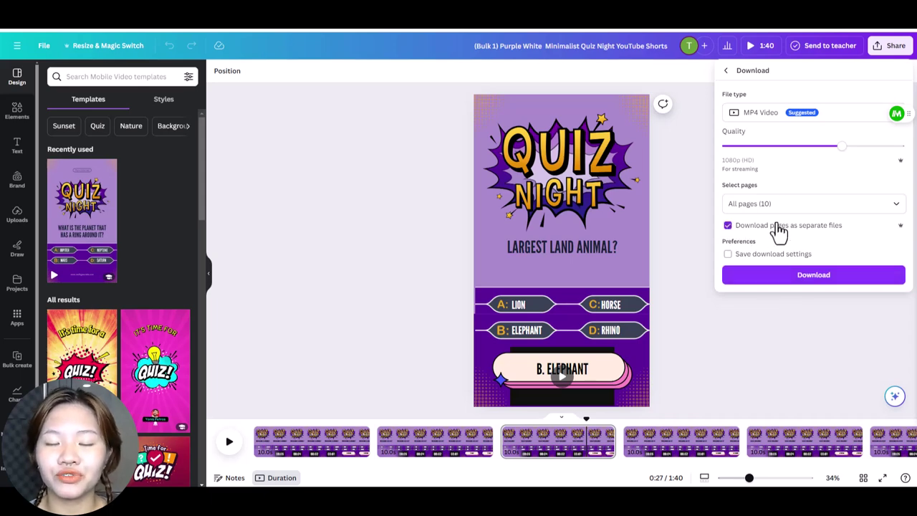
{"action": "left_click", "coordinate": [854, 271]}
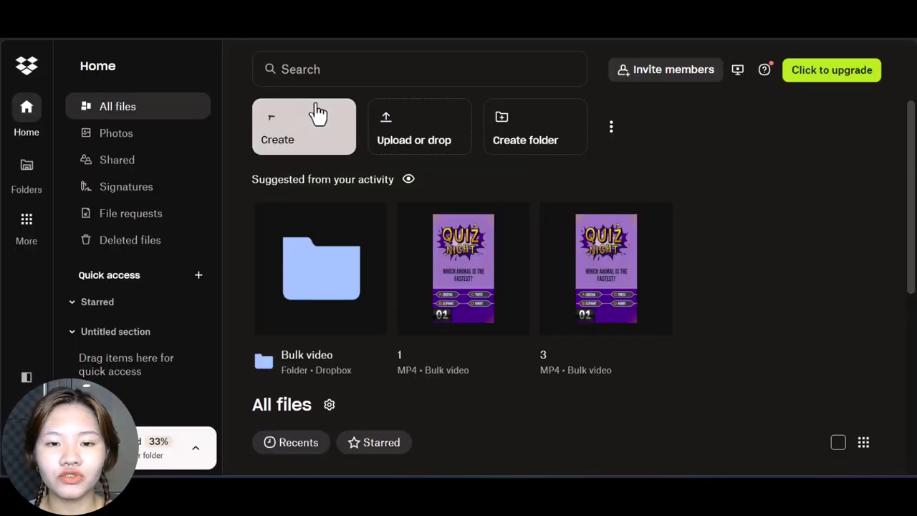
{"action": "left_click", "coordinate": [317, 113]}
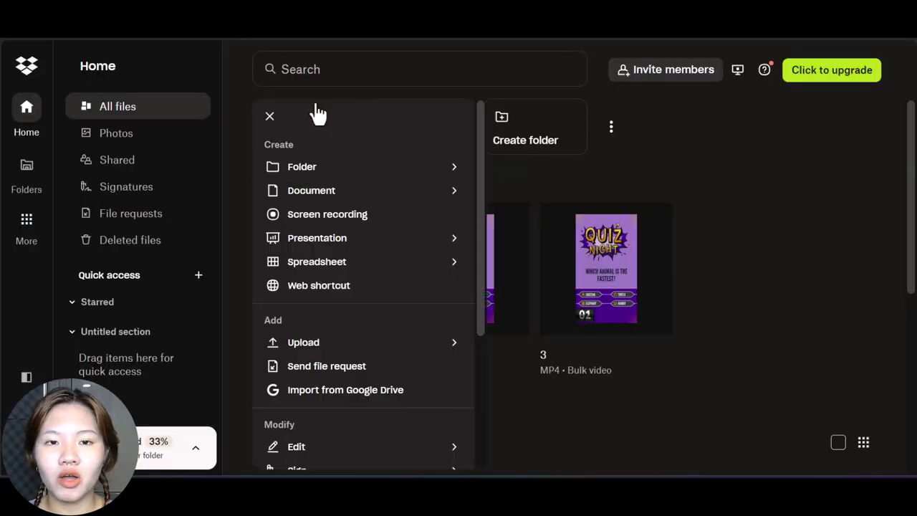
{"action": "mouse_move", "coordinate": [359, 166]}
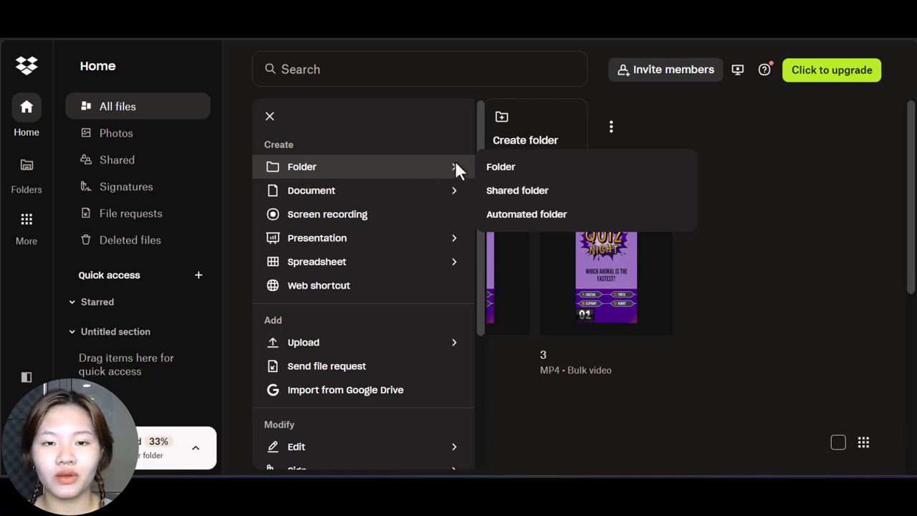
Step: Create a 'Youtube shorts' Dropbox folder and upload the downloaded quiz videos folder into it
{"action": "left_click", "coordinate": [490, 179]}
{"action": "type", "text": "Youtube shorts"}
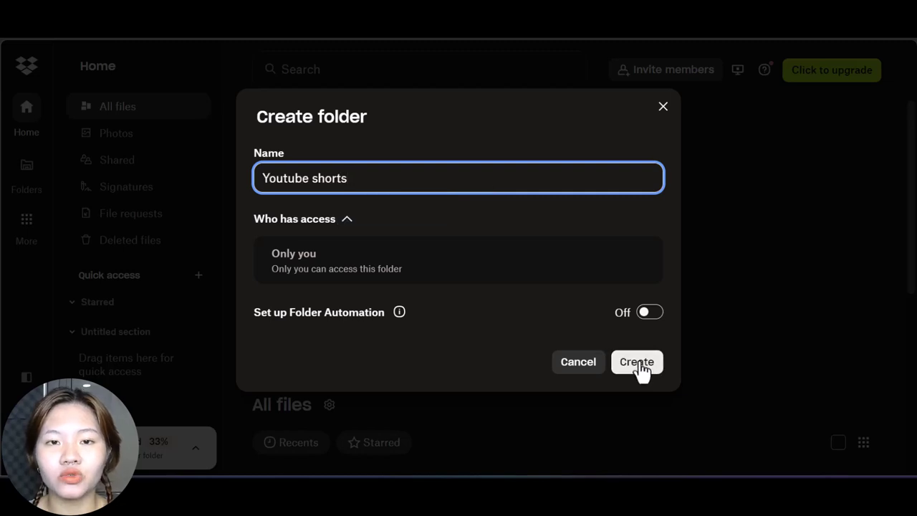
{"action": "left_click", "coordinate": [638, 364]}
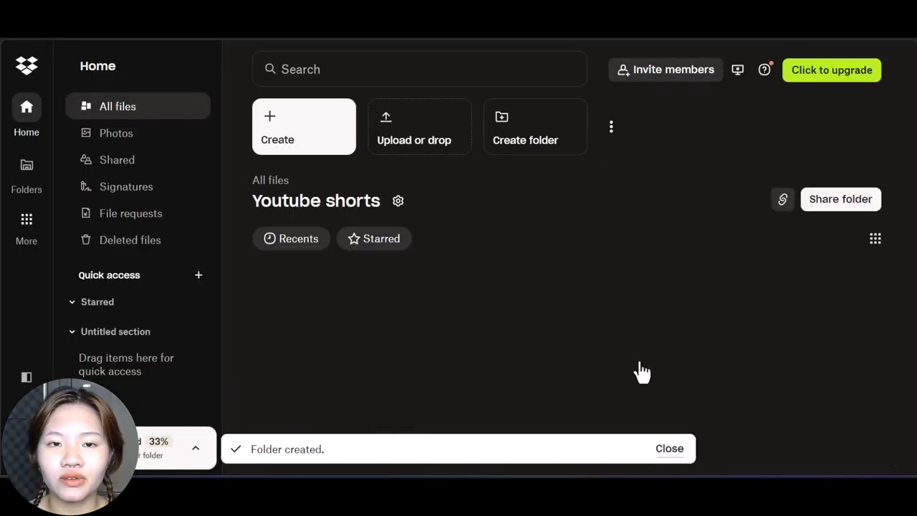
{"action": "left_click", "coordinate": [440, 153]}
{"action": "left_click", "coordinate": [417, 199]}
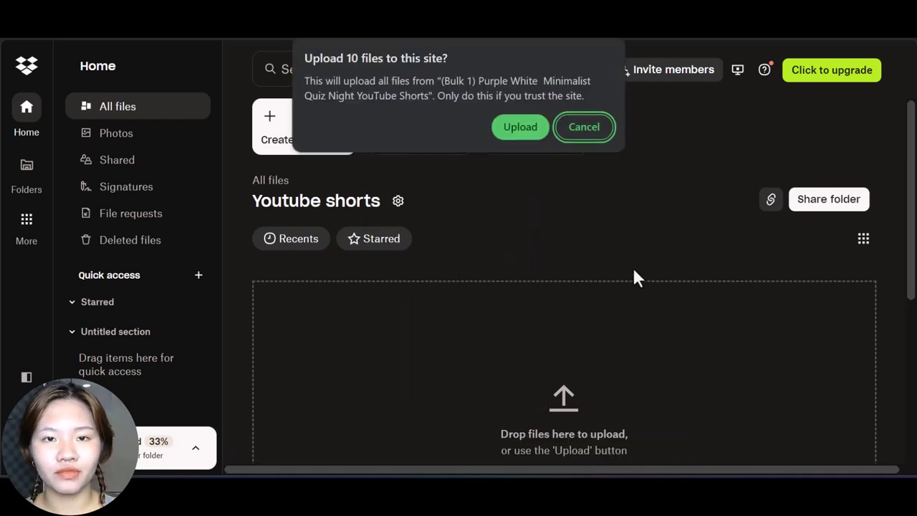
Step: Confirm the ten-file upload and start a new Make scenario with a Repeater module
{"action": "left_click", "coordinate": [520, 127]}
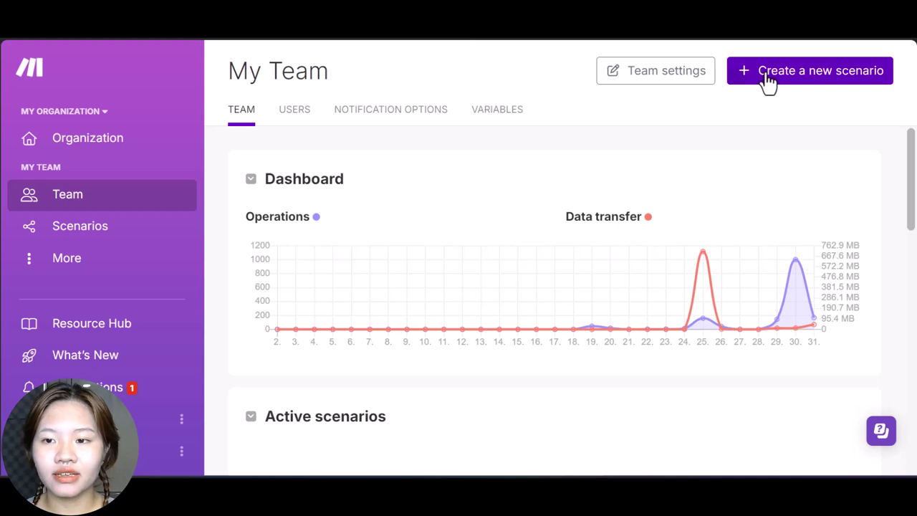
{"action": "left_click", "coordinate": [768, 83]}
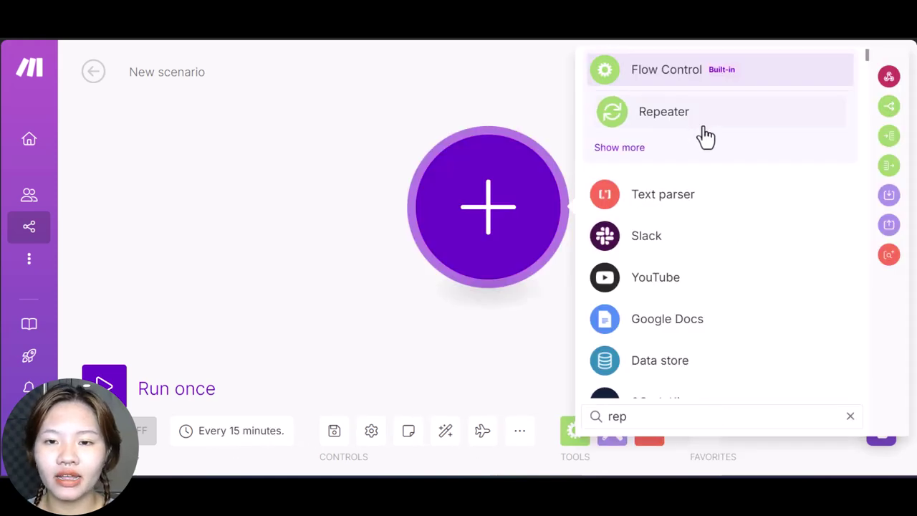
{"action": "left_click", "coordinate": [704, 127]}
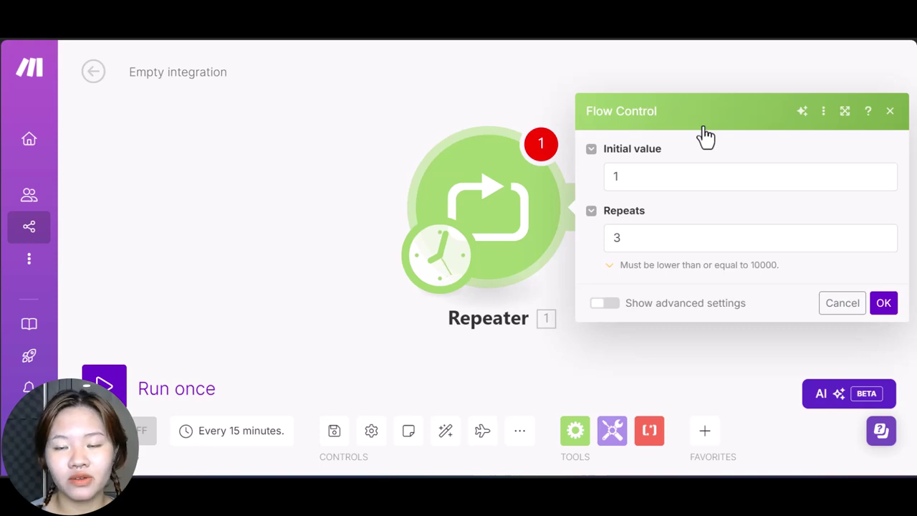
Step: Set the Repeater's initial value to 1 and repeats to 10
{"action": "left_click", "coordinate": [678, 172]}
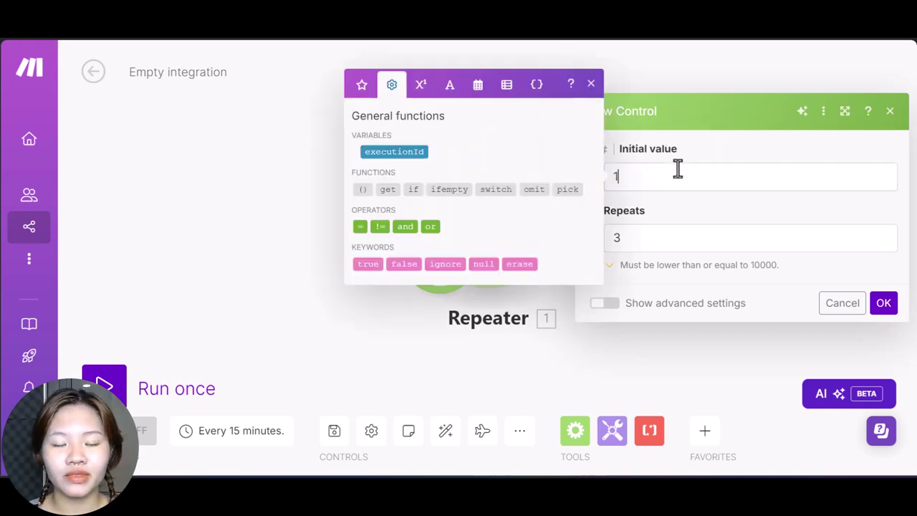
{"action": "left_click", "coordinate": [637, 244]}
{"action": "type", "text": "10"}
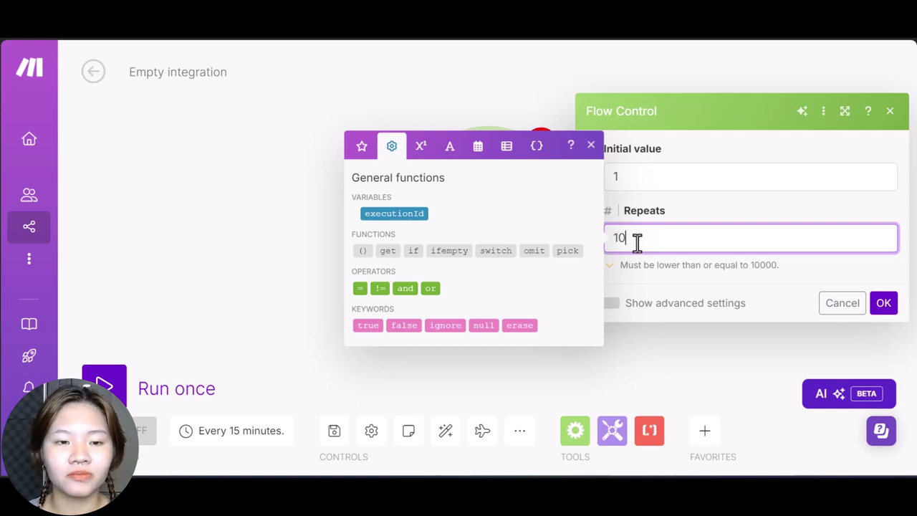
{"action": "left_click", "coordinate": [883, 303]}
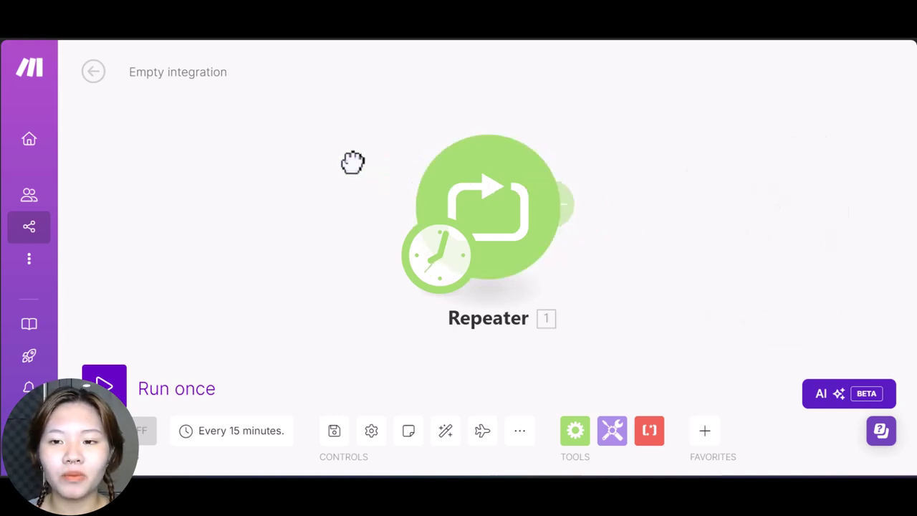
Step: Add a Dropbox Download a File module after the Repeater and authorise a new Dropbox connection
{"action": "left_click", "coordinate": [578, 216]}
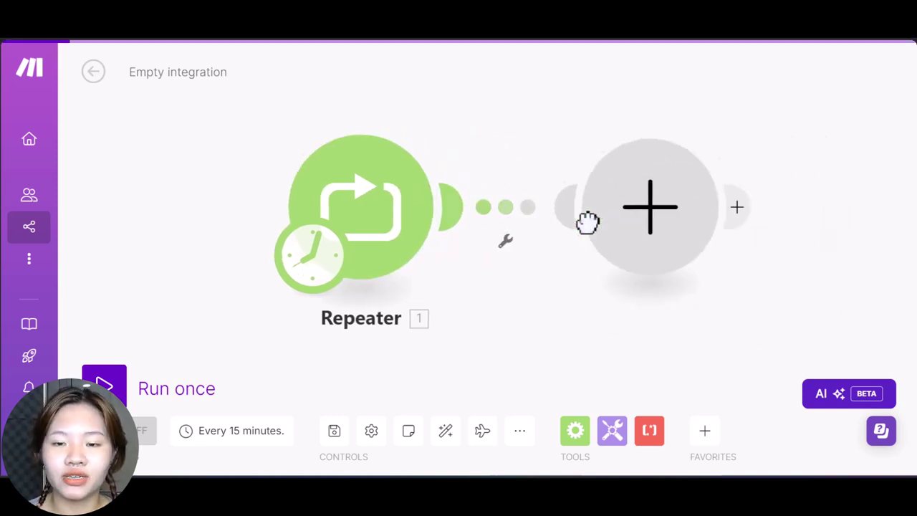
{"action": "type", "text": "dro"}
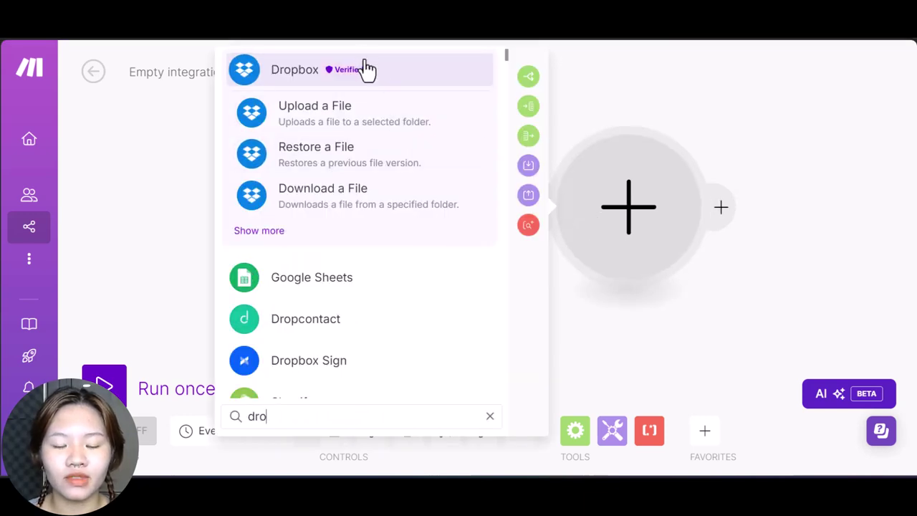
{"action": "left_click", "coordinate": [279, 213]}
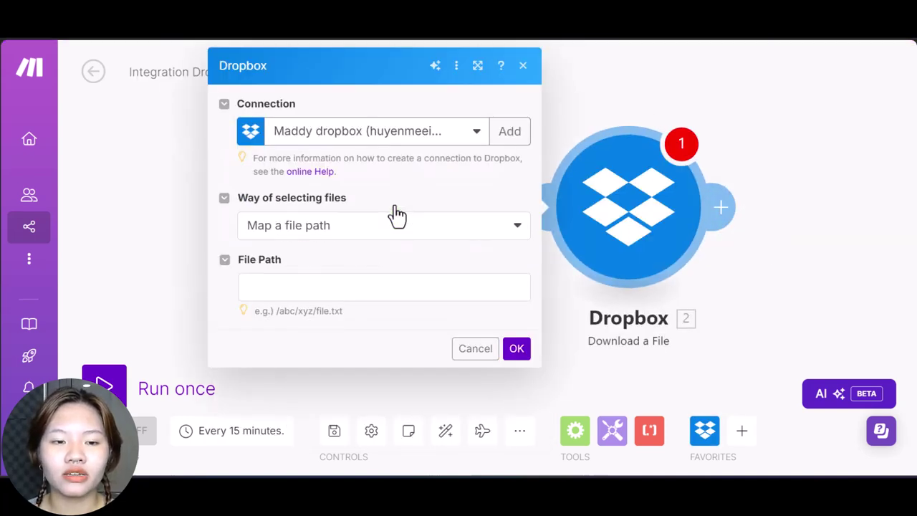
{"action": "left_click", "coordinate": [510, 132]}
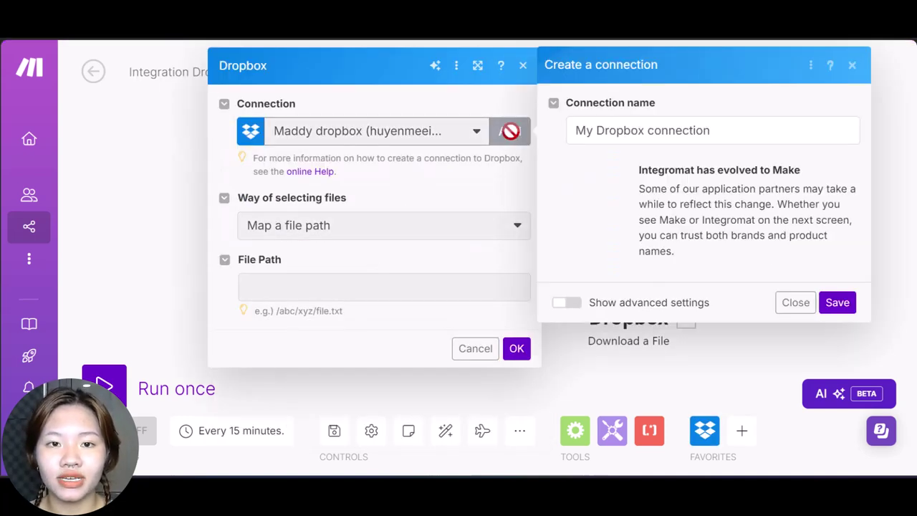
{"action": "left_click", "coordinate": [838, 304]}
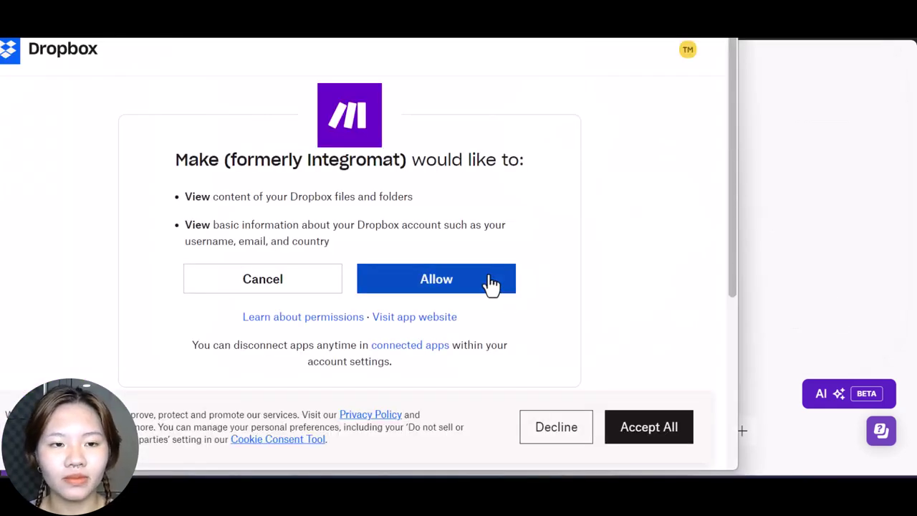
{"action": "left_click", "coordinate": [492, 283]}
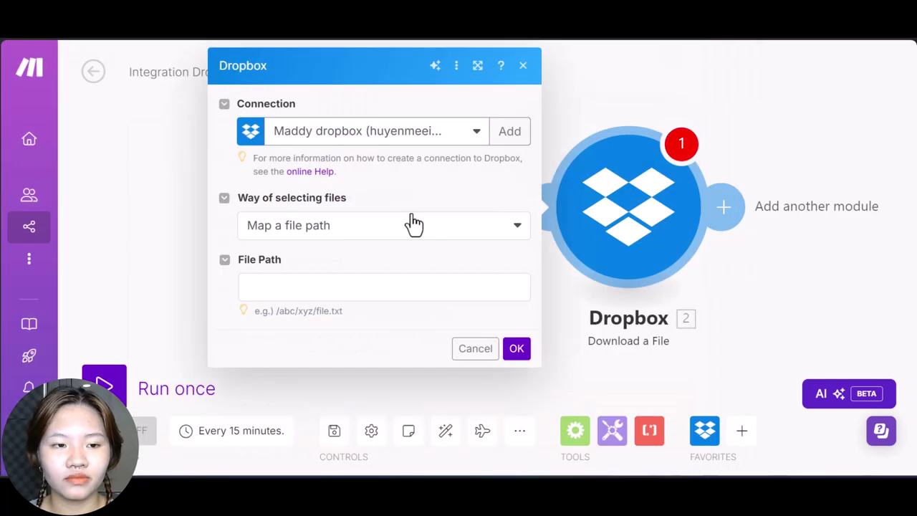
Step: Select 1.mp4 from Youtube shorts > Quiz Night Shorts folder, then switch the file choice to Map
{"action": "left_click", "coordinate": [414, 228]}
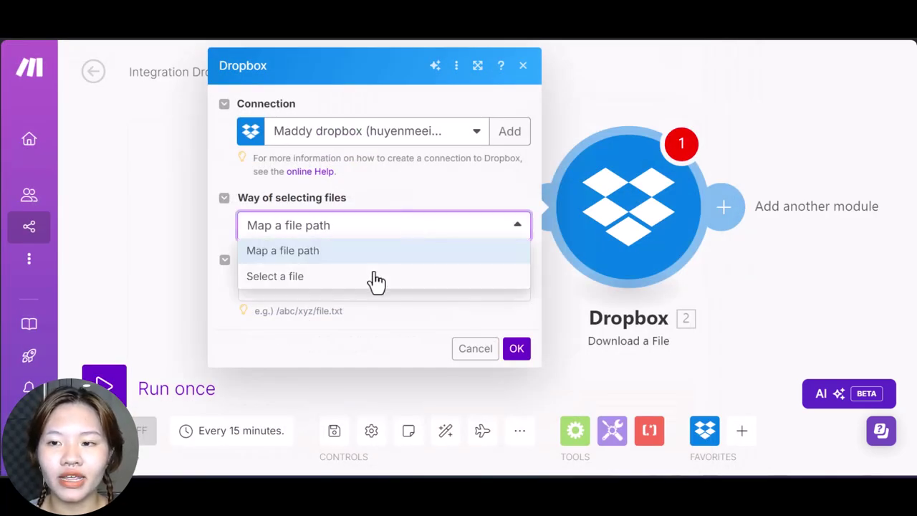
{"action": "left_click", "coordinate": [375, 280]}
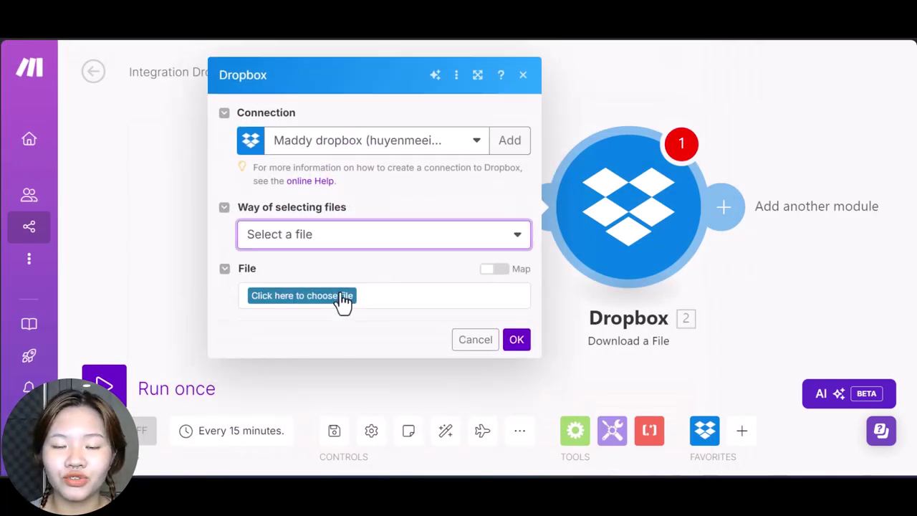
{"action": "left_click", "coordinate": [342, 298]}
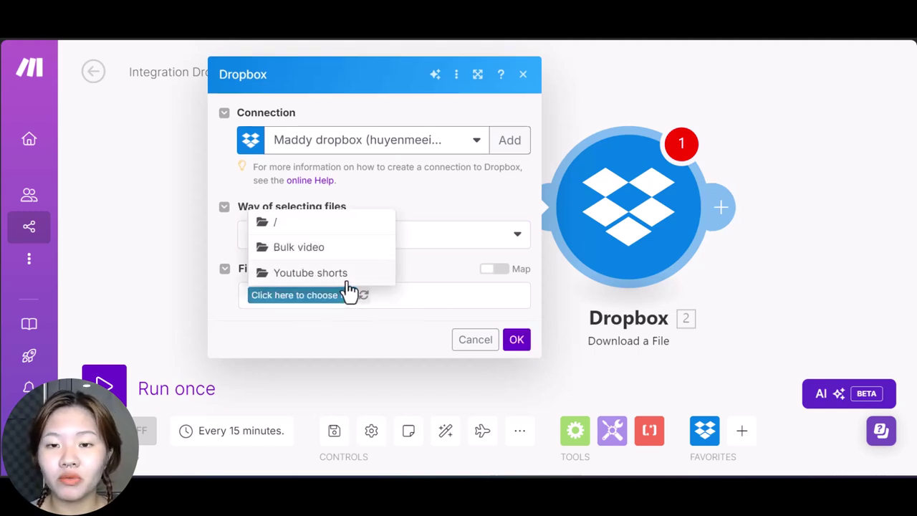
{"action": "left_click", "coordinate": [347, 274]}
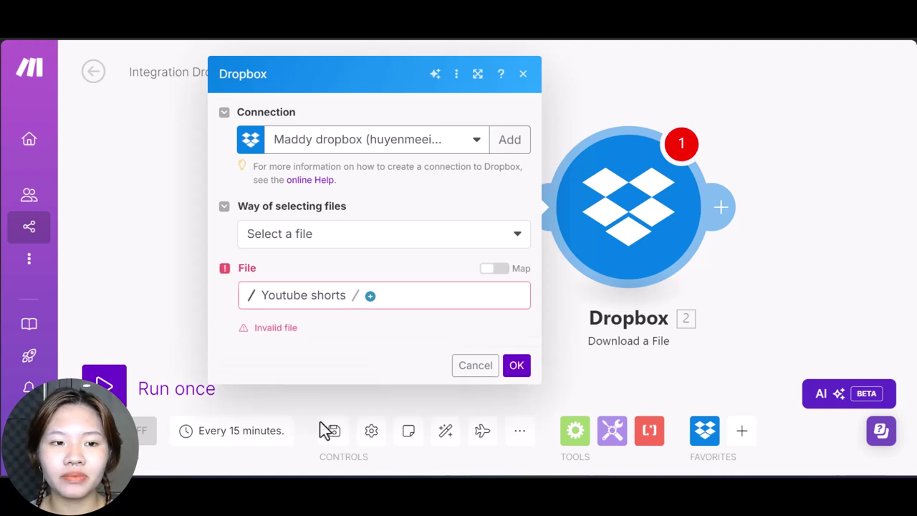
{"action": "left_click", "coordinate": [371, 296]}
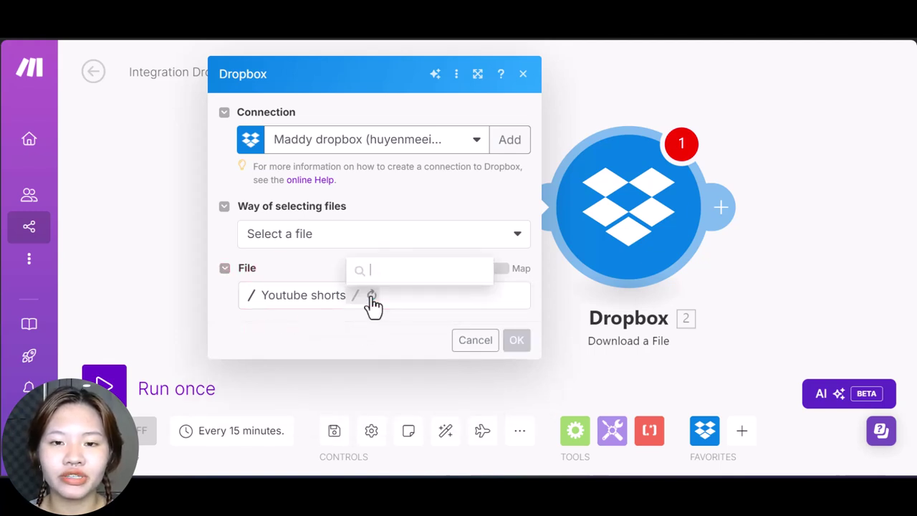
{"action": "left_click", "coordinate": [361, 315]}
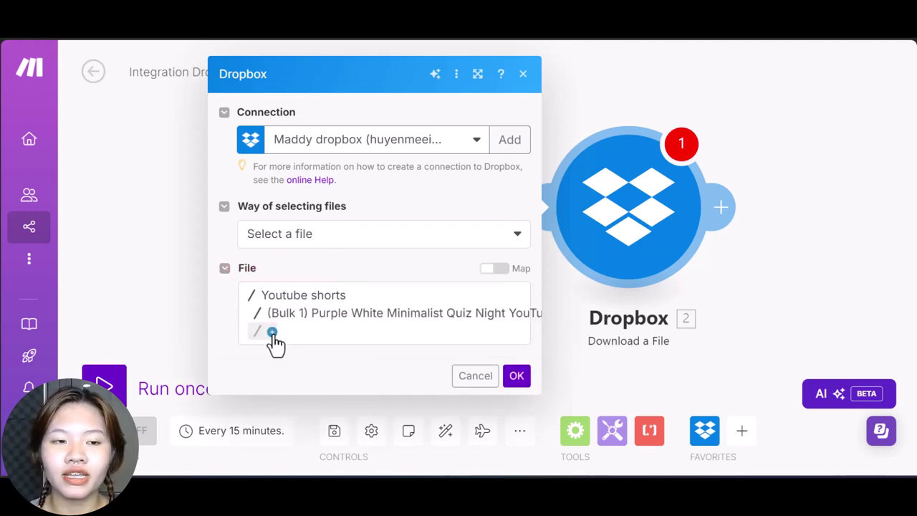
{"action": "left_click", "coordinate": [273, 331]}
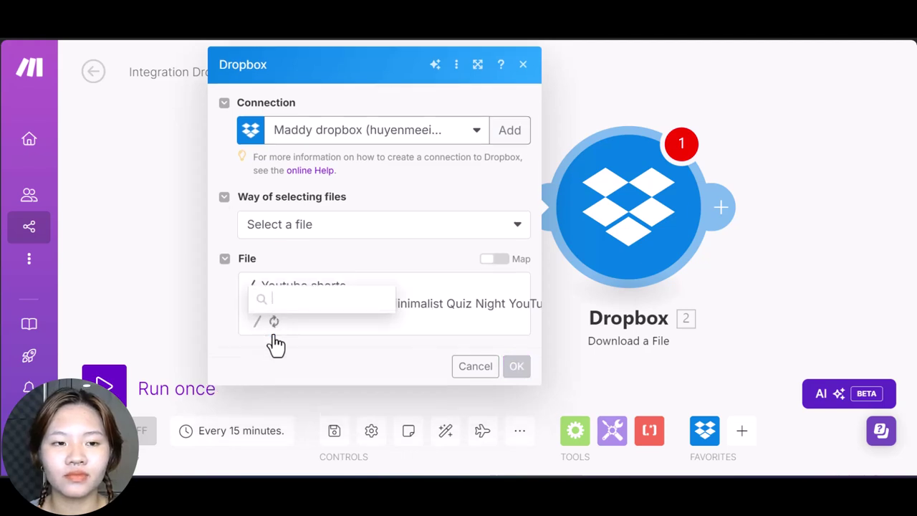
{"action": "left_click", "coordinate": [311, 210]}
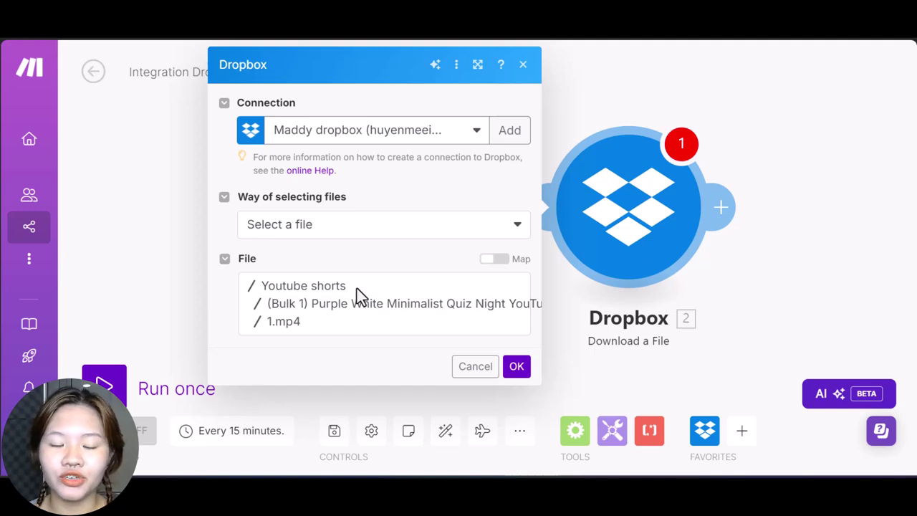
{"action": "left_click", "coordinate": [495, 260]}
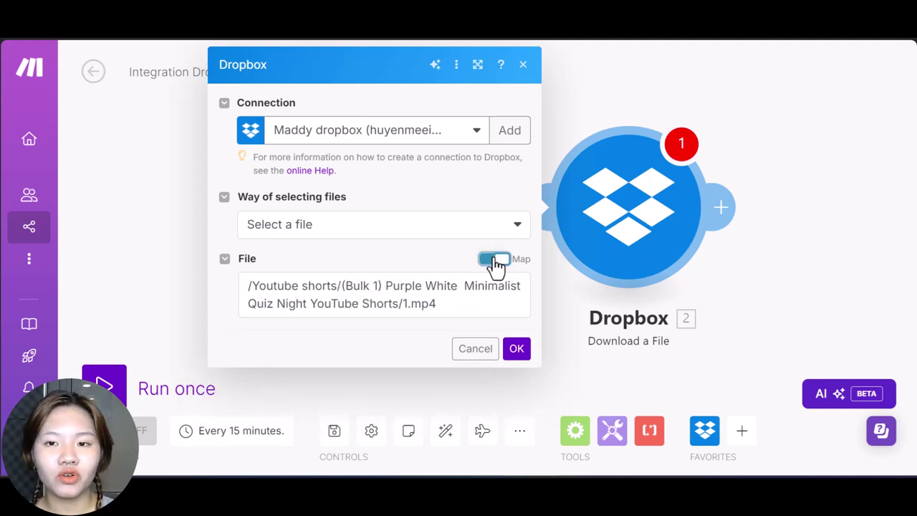
Step: Replace the fixed 1 before .mp4 in the file path with the Repeater's i counter
{"action": "left_click", "coordinate": [407, 307]}
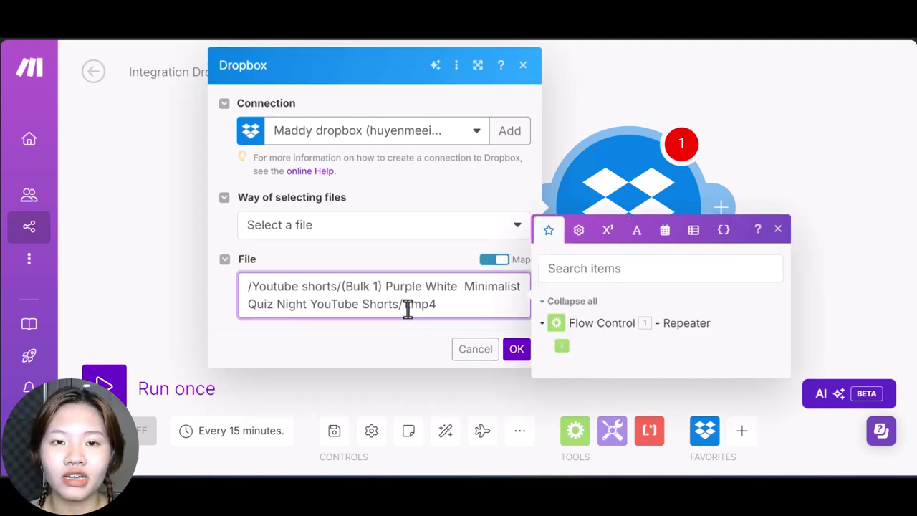
{"action": "type", "text": "1"}
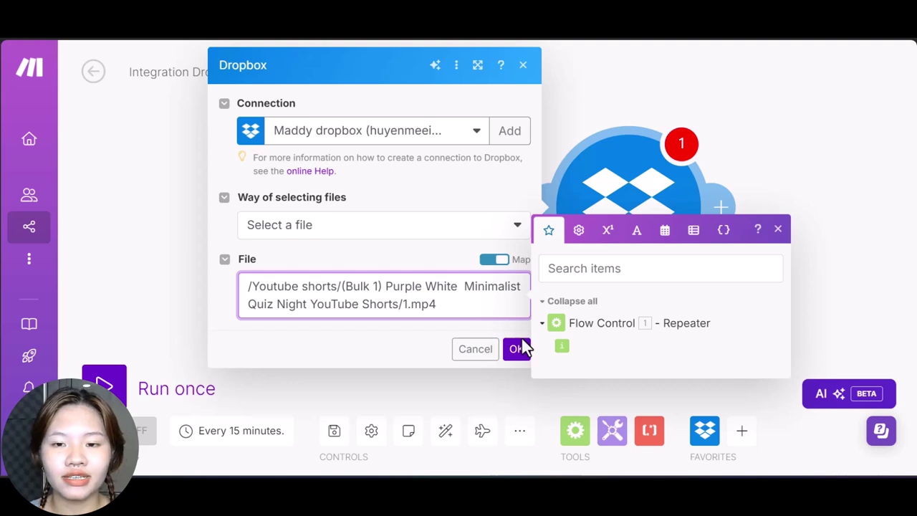
{"action": "left_click", "coordinate": [406, 304]}
{"action": "key", "text": "BackSpace"}
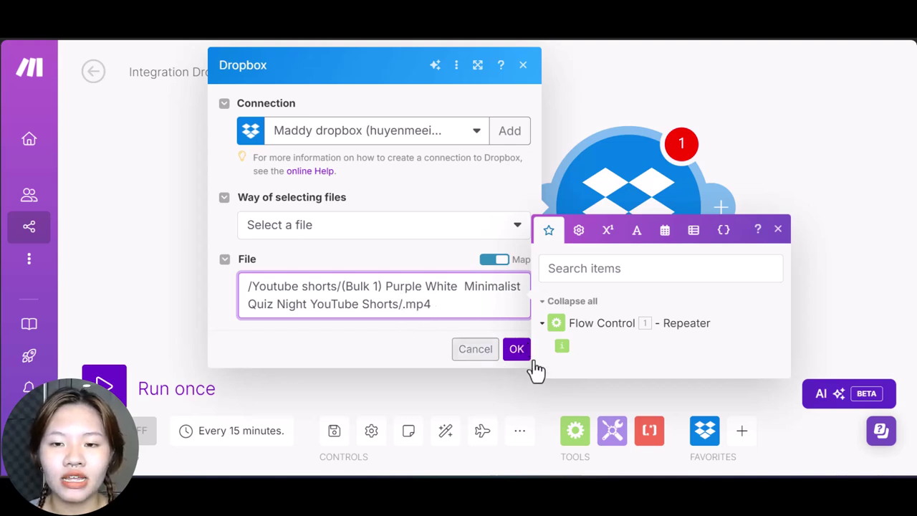
{"action": "left_click", "coordinate": [561, 344]}
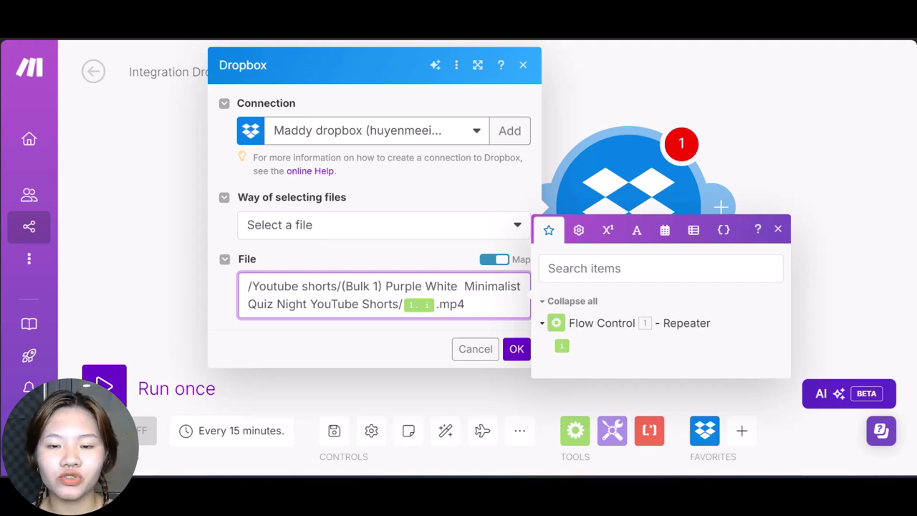
Step: Check the numbered .mp4 file names in the Dropbox Quiz Night Shorts folder
{"action": "scroll", "coordinate": [496, 268], "scroll_direction": "down", "scroll_amount": 3}
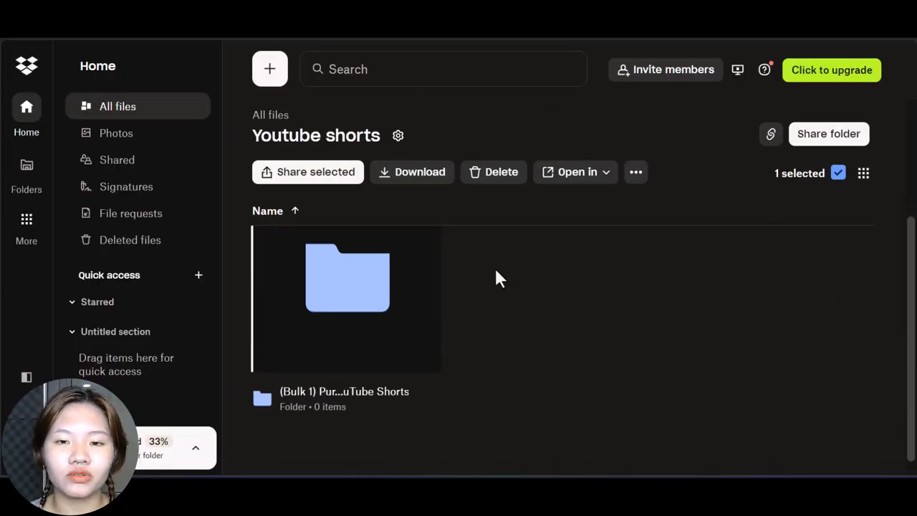
{"action": "left_click", "coordinate": [385, 269]}
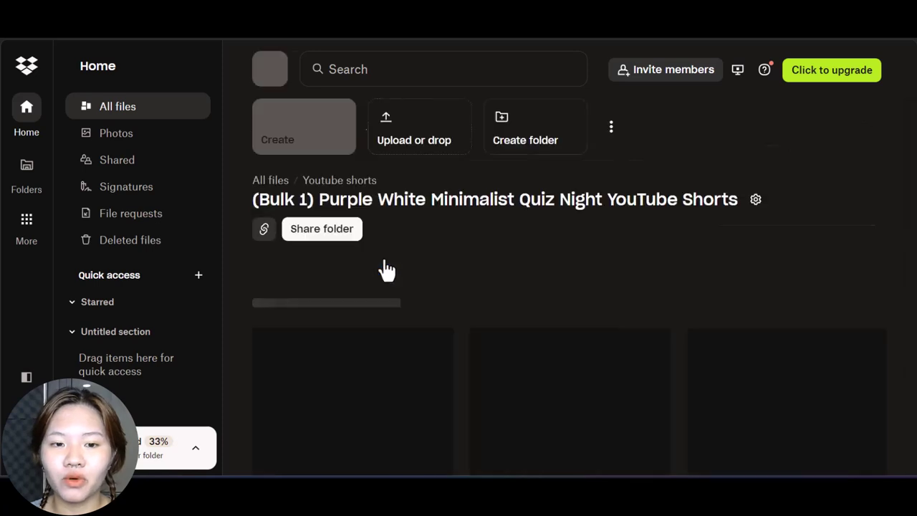
{"action": "scroll", "coordinate": [385, 268], "scroll_direction": "down", "scroll_amount": 2}
{"action": "scroll", "coordinate": [385, 269], "scroll_direction": "down", "scroll_amount": 2}
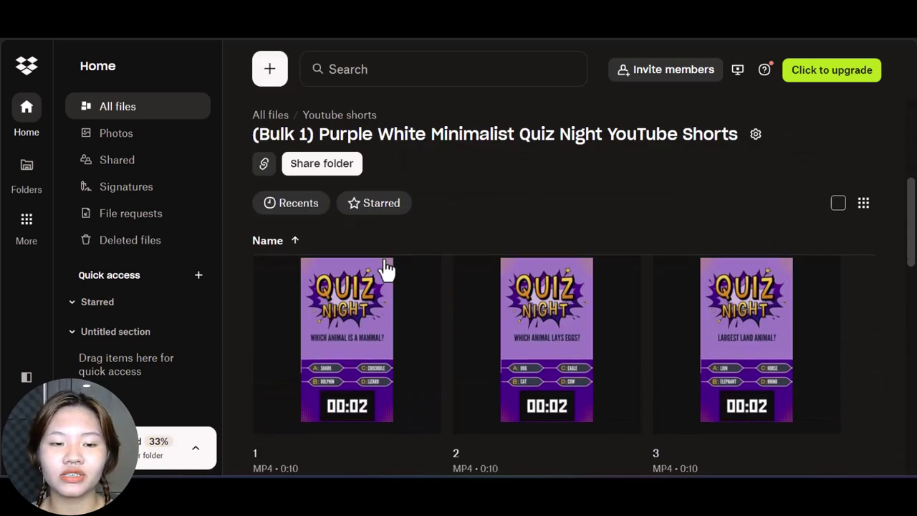
{"action": "scroll", "coordinate": [385, 269], "scroll_direction": "down", "scroll_amount": 1}
{"action": "scroll", "coordinate": [385, 268], "scroll_direction": "down", "scroll_amount": 2}
{"action": "scroll", "coordinate": [385, 269], "scroll_direction": "down", "scroll_amount": 1}
{"action": "scroll", "coordinate": [385, 268], "scroll_direction": "down", "scroll_amount": 1}
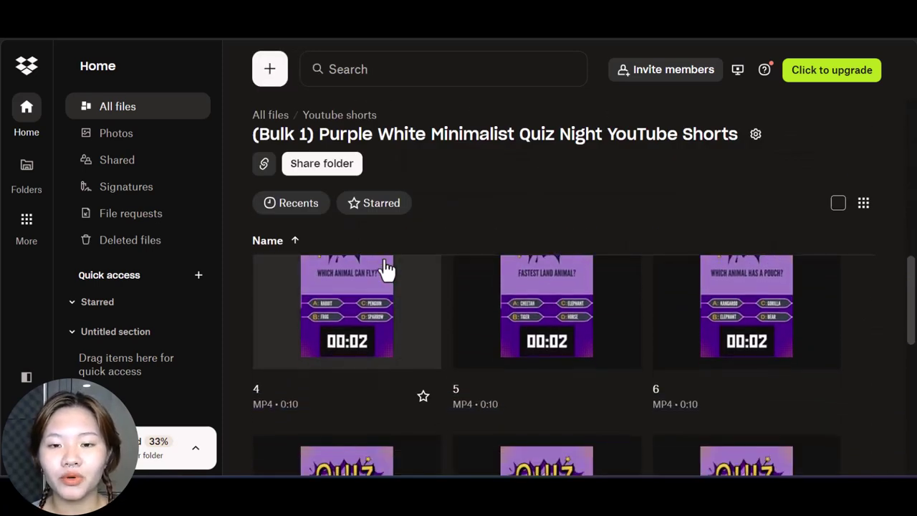
{"action": "scroll", "coordinate": [385, 269], "scroll_direction": "up", "scroll_amount": 2}
{"action": "scroll", "coordinate": [385, 268], "scroll_direction": "up", "scroll_amount": 1}
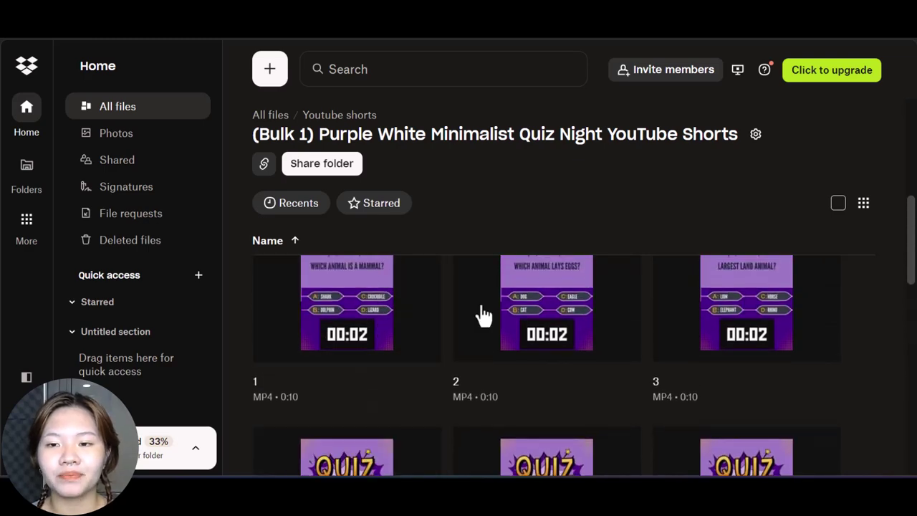
{"action": "scroll", "coordinate": [743, 366], "scroll_direction": "down", "scroll_amount": 5}
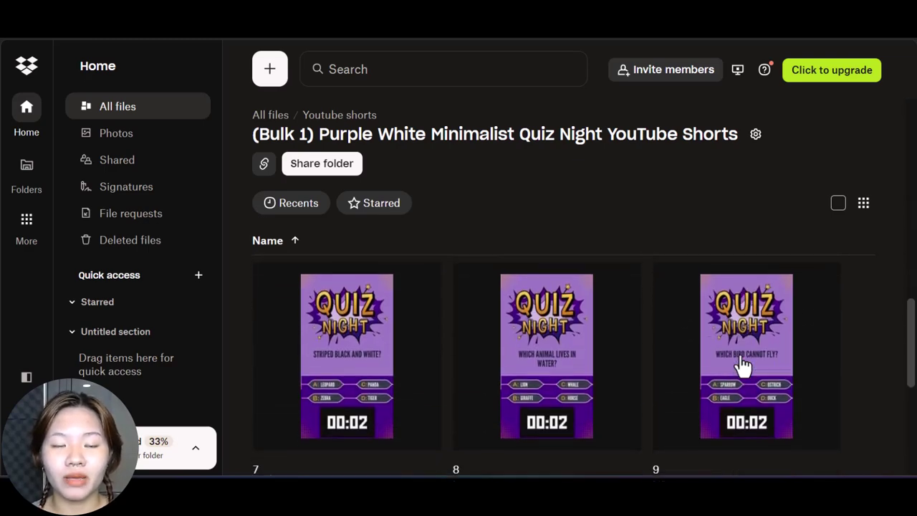
{"action": "scroll", "coordinate": [743, 366], "scroll_direction": "down", "scroll_amount": 1}
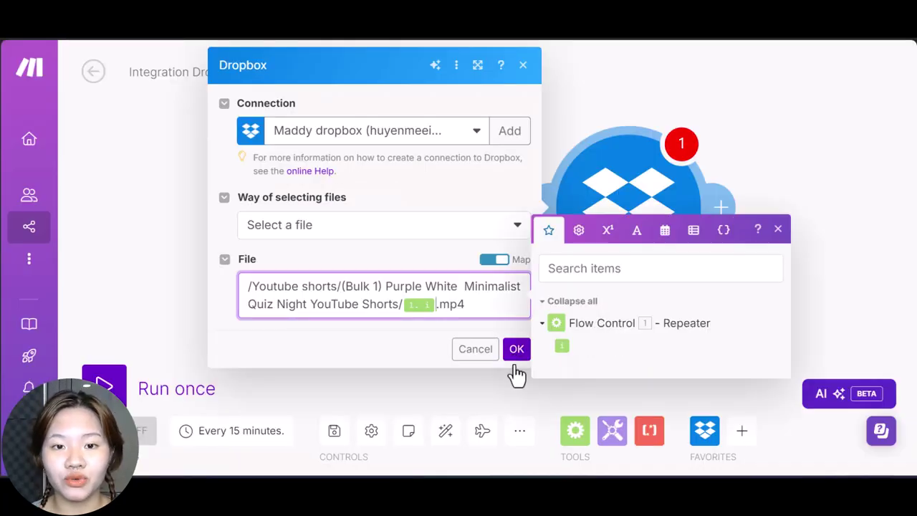
Step: Save the Dropbox module's counter-based file path and shift the modules left on the canvas
{"action": "left_click", "coordinate": [516, 351]}
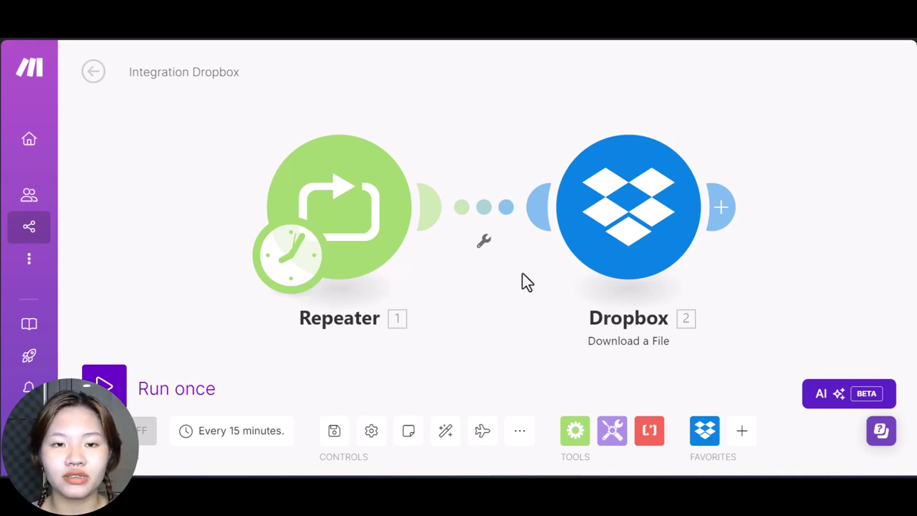
{"action": "scroll", "coordinate": [523, 273], "scroll_direction": "down", "scroll_amount": 5}
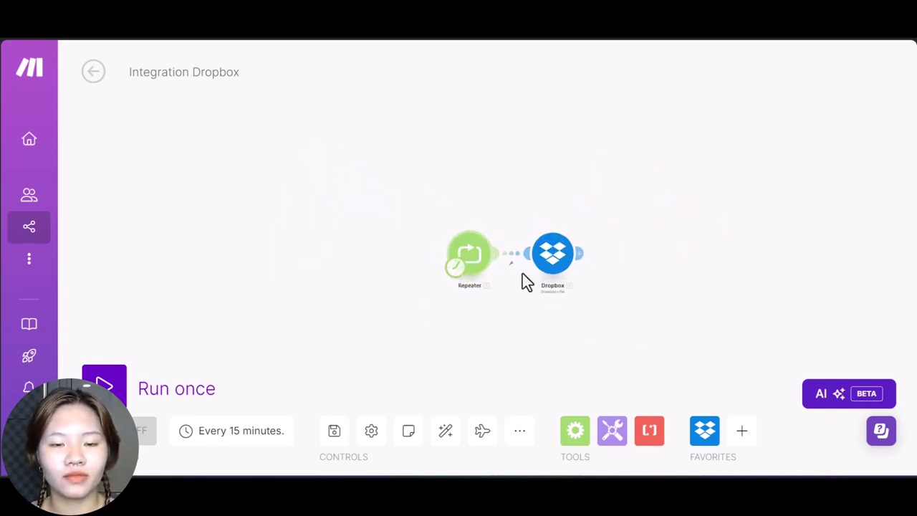
{"action": "scroll", "coordinate": [523, 273], "scroll_direction": "up", "scroll_amount": 5}
{"action": "left_click_drag", "start_coordinate": [500, 310], "coordinate": [326, 268]}
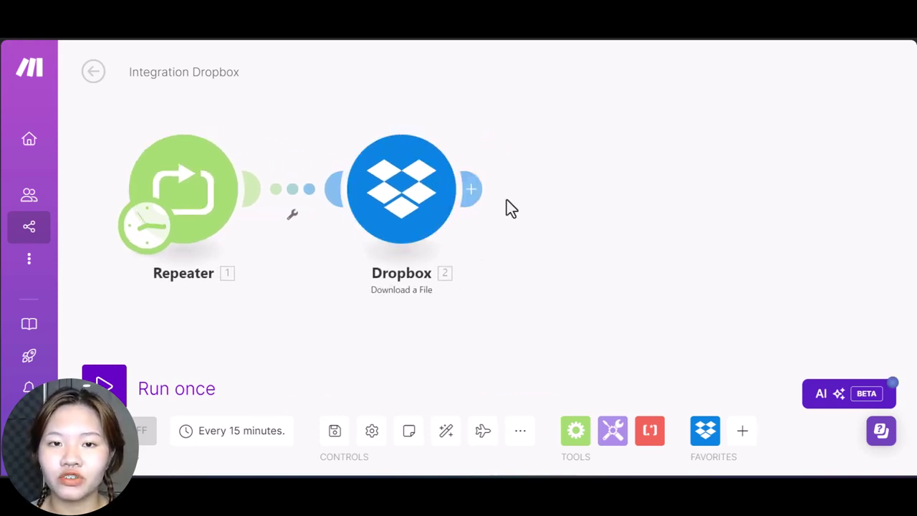
Step: Add a Google Sheets Get a Cell module after Dropbox, keeping the existing Google connection
{"action": "left_click", "coordinate": [476, 190]}
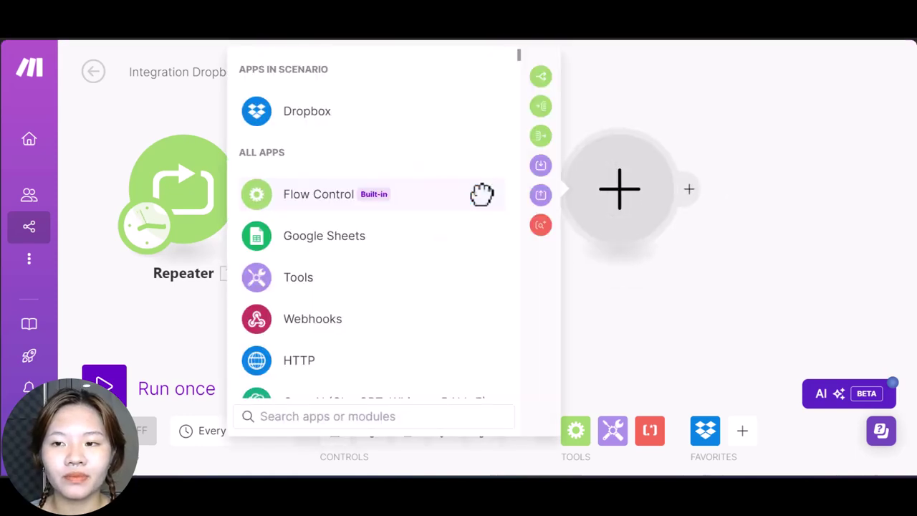
{"action": "left_click", "coordinate": [452, 244]}
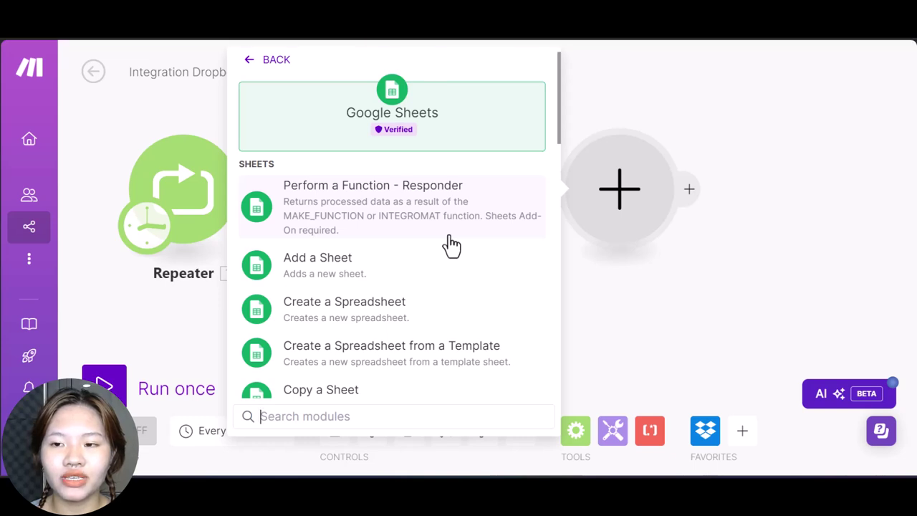
{"action": "scroll", "coordinate": [334, 344], "scroll_direction": "down", "scroll_amount": 10}
{"action": "left_click", "coordinate": [334, 344]}
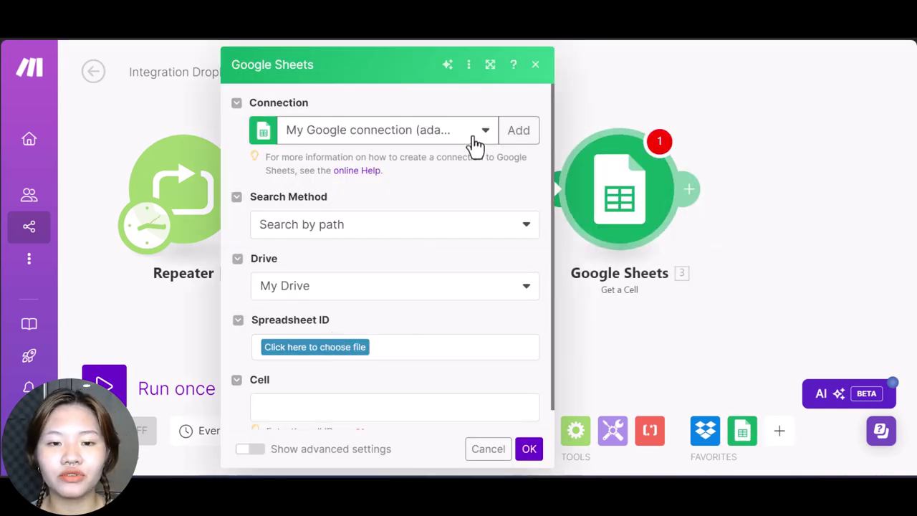
{"action": "left_click", "coordinate": [516, 130]}
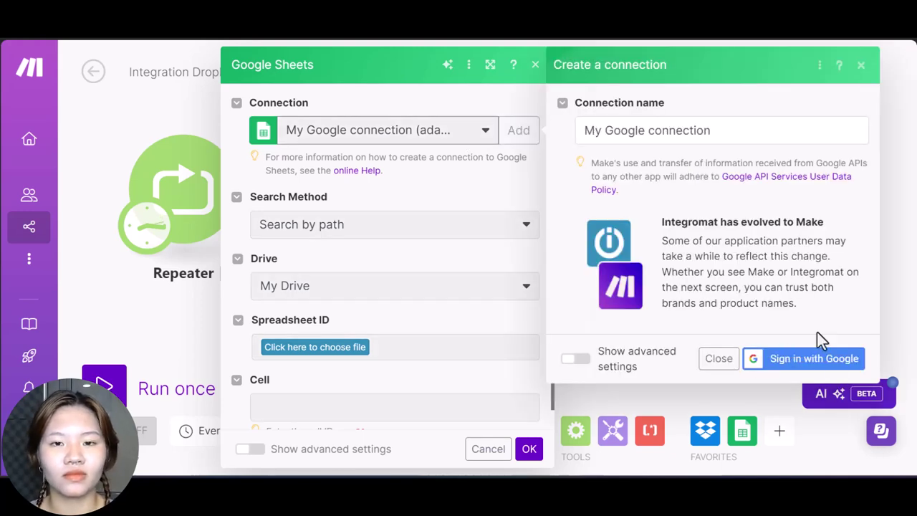
{"action": "left_click", "coordinate": [864, 66]}
Step: Read spreadsheet youtube quiz, Sheet1, cell A plus the Repeater's i, and save
{"action": "left_click", "coordinate": [299, 347]}
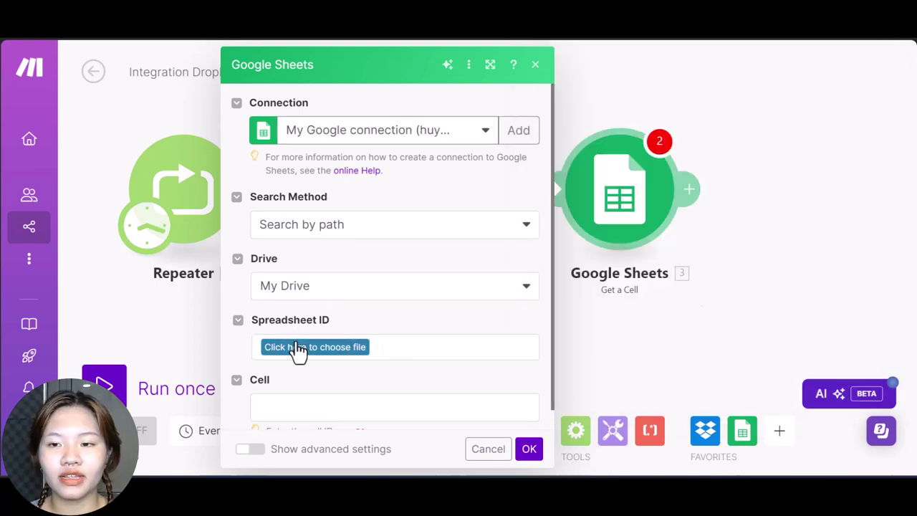
{"action": "type", "text": "you"}
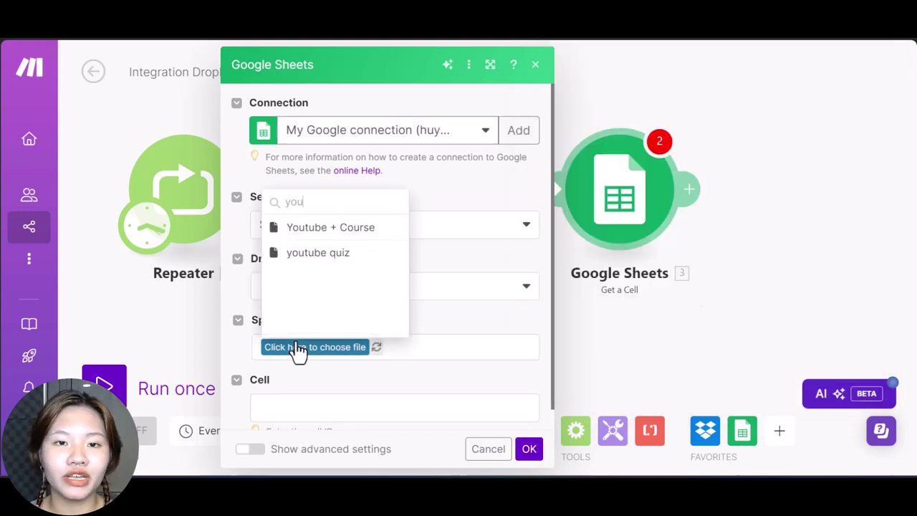
{"action": "left_click", "coordinate": [341, 257]}
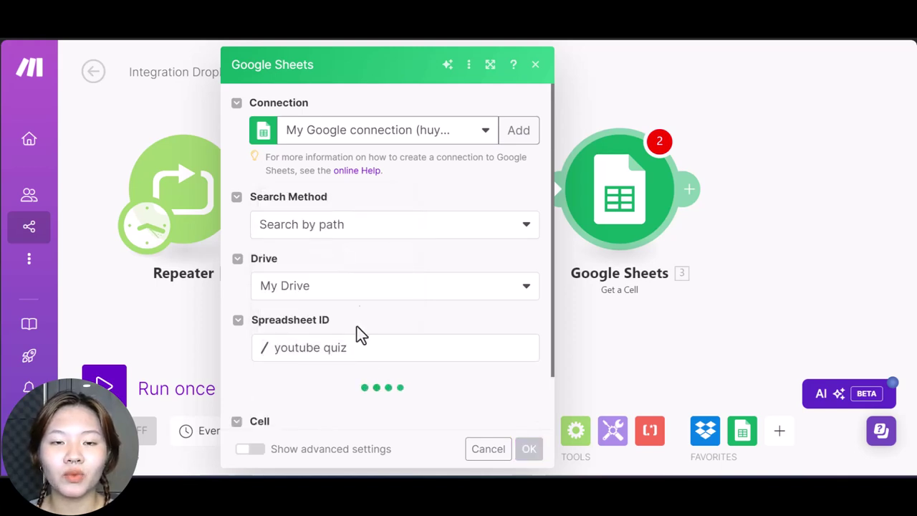
{"action": "scroll", "coordinate": [366, 351], "scroll_direction": "down", "scroll_amount": 1}
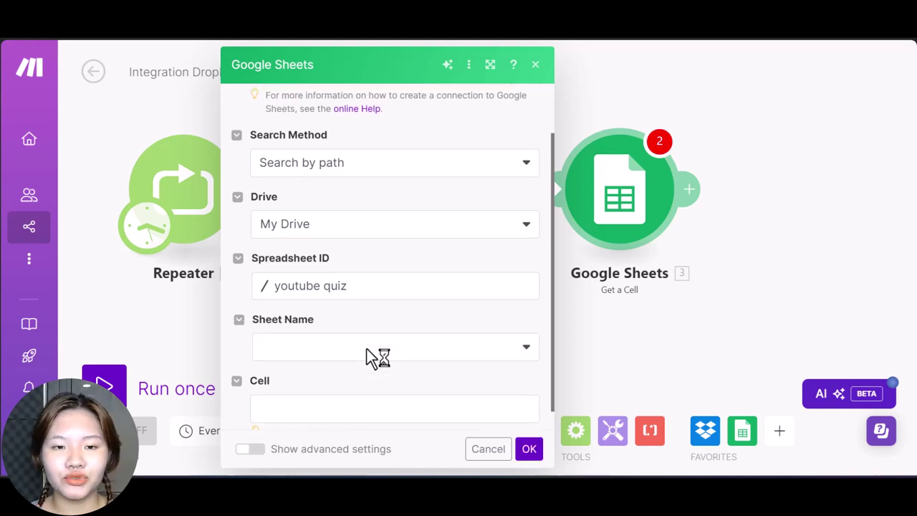
{"action": "left_click", "coordinate": [367, 356]}
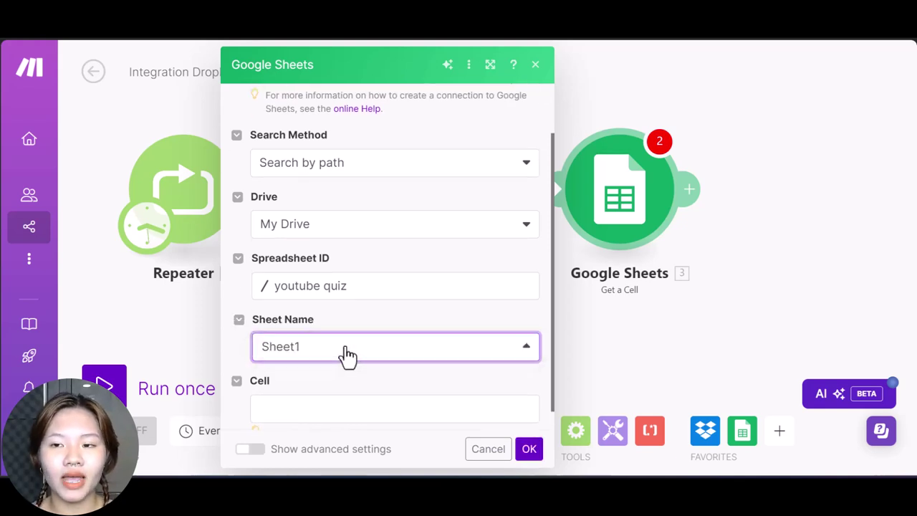
{"action": "left_click", "coordinate": [405, 407]}
{"action": "type", "text": "A"}
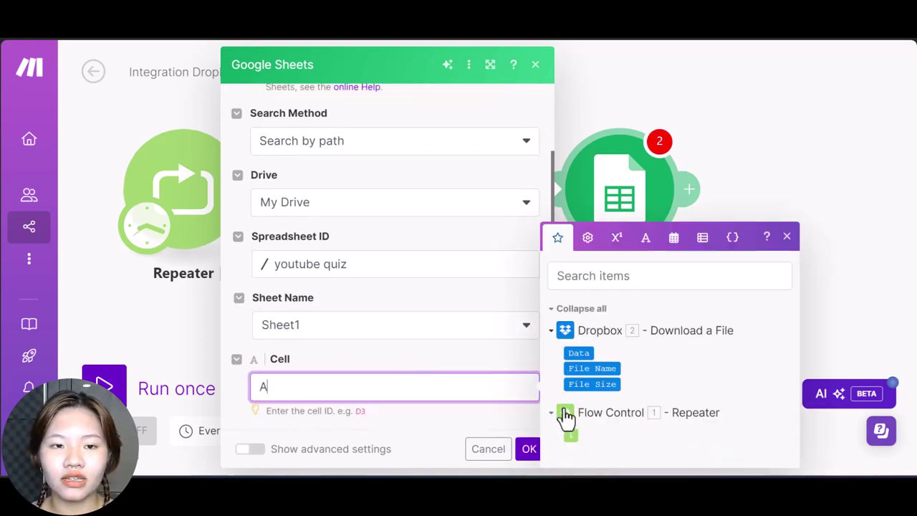
{"action": "left_click", "coordinate": [571, 434]}
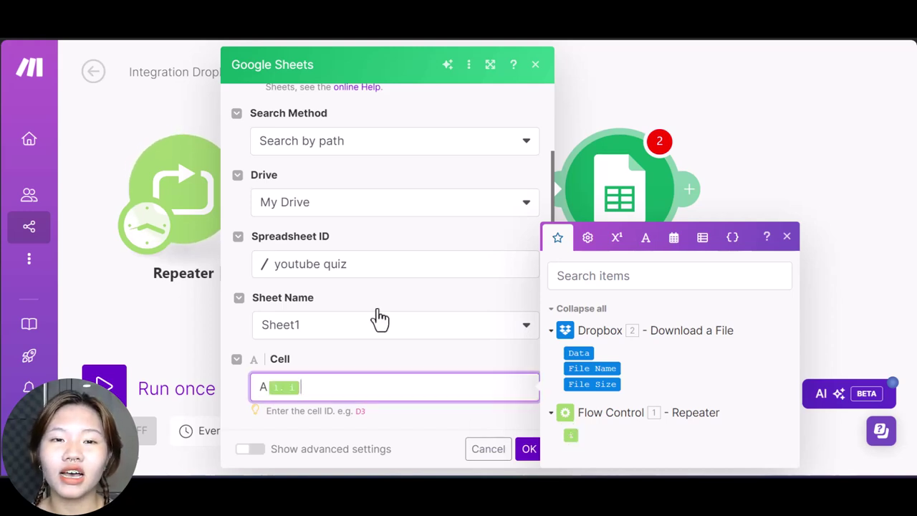
{"action": "left_click", "coordinate": [523, 459]}
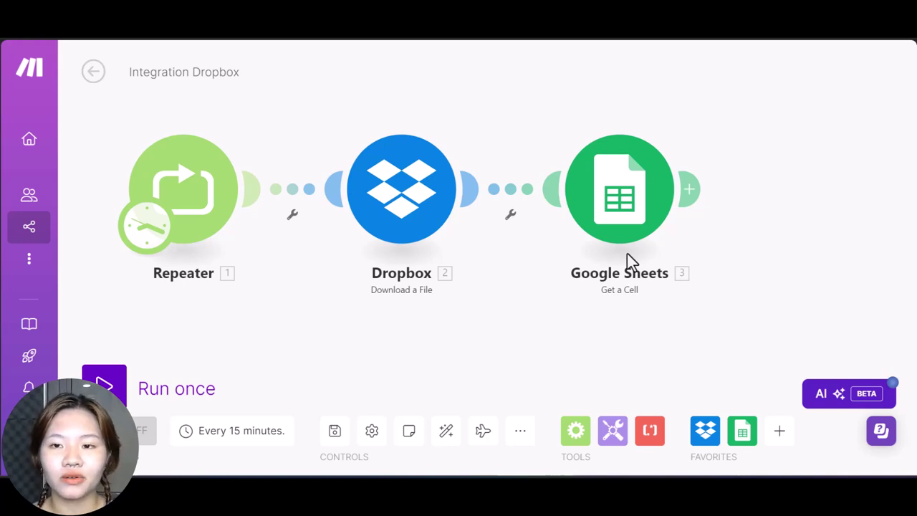
Step: Add an OpenAI text completion module after Google Sheets using the gpt-4o model
{"action": "left_click", "coordinate": [689, 188]}
{"action": "scroll", "coordinate": [485, 322], "scroll_direction": "down", "scroll_amount": 1}
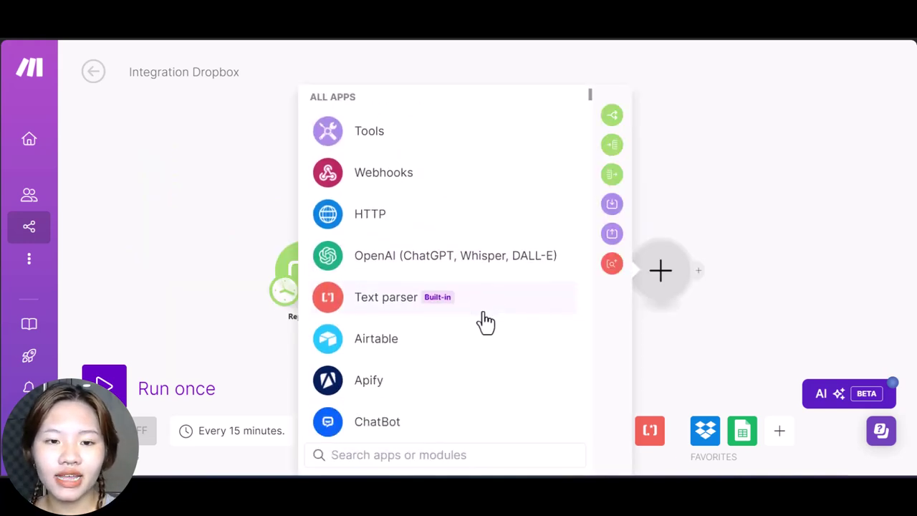
{"action": "left_click", "coordinate": [498, 261]}
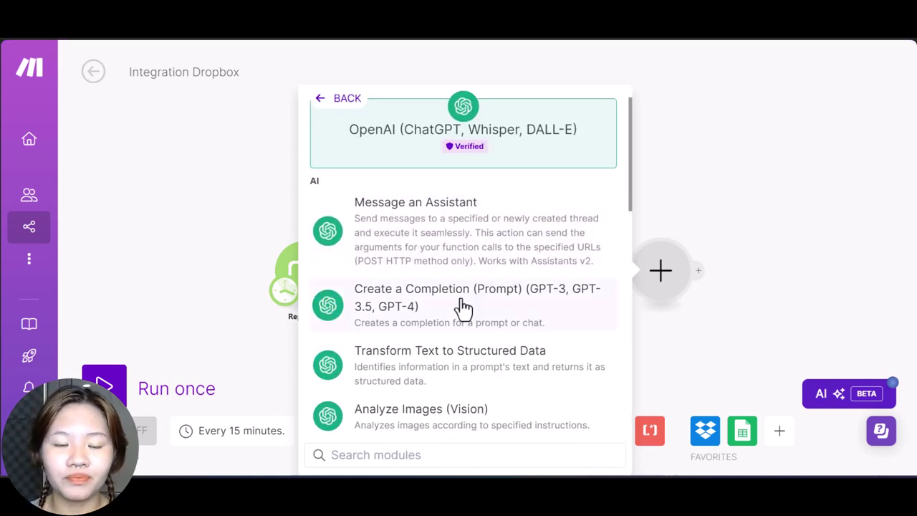
{"action": "left_click", "coordinate": [462, 311]}
{"action": "left_click", "coordinate": [588, 134]}
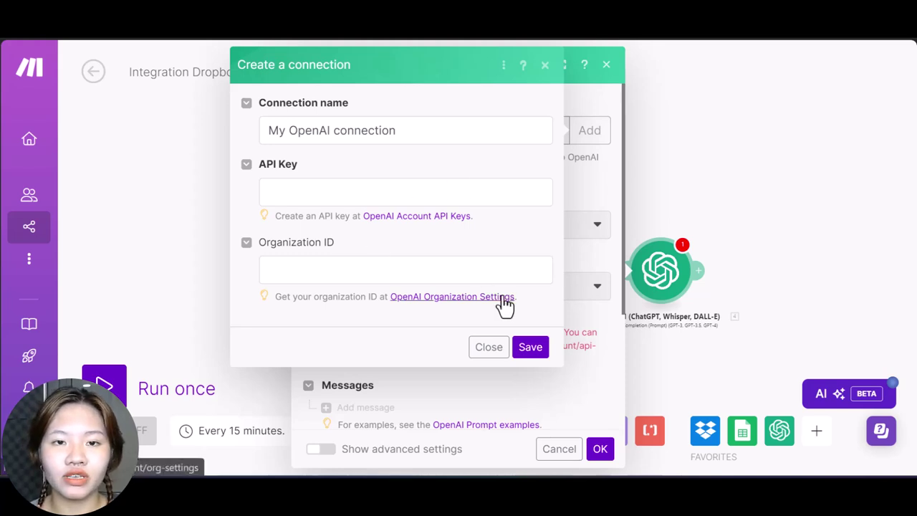
{"action": "key", "text": "Escape"}
{"action": "left_click", "coordinate": [438, 301]}
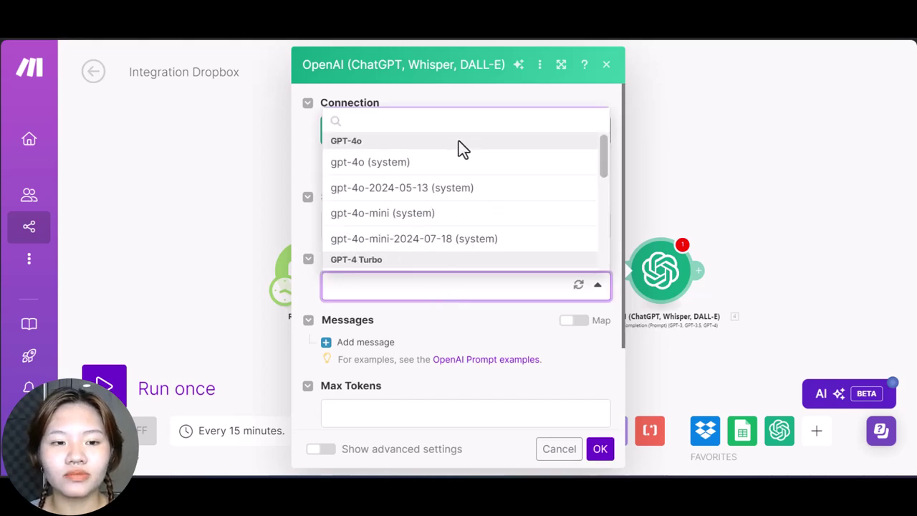
{"action": "left_click", "coordinate": [445, 167]}
Step: Add a User message 'create a Youtube short title based on the content of this cell:' plus the cell value
{"action": "scroll", "coordinate": [448, 258], "scroll_direction": "down", "scroll_amount": 1}
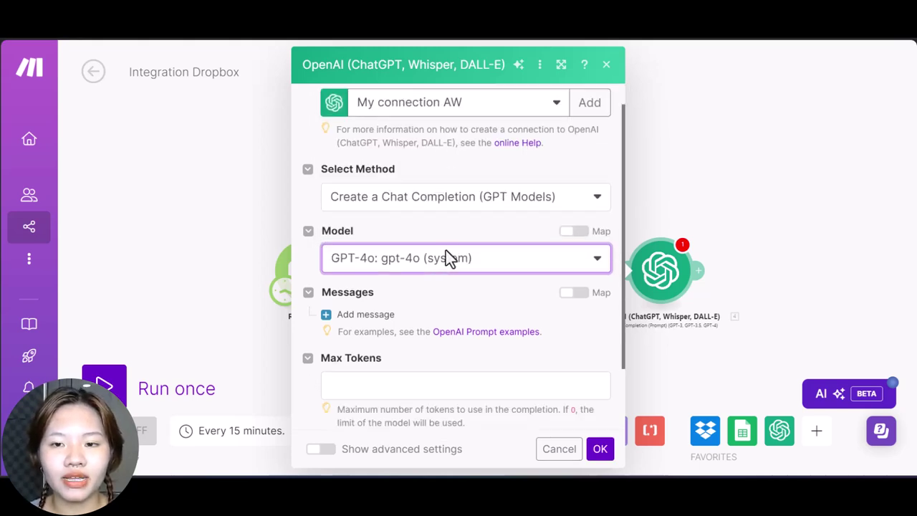
{"action": "scroll", "coordinate": [448, 258], "scroll_direction": "down", "scroll_amount": 2}
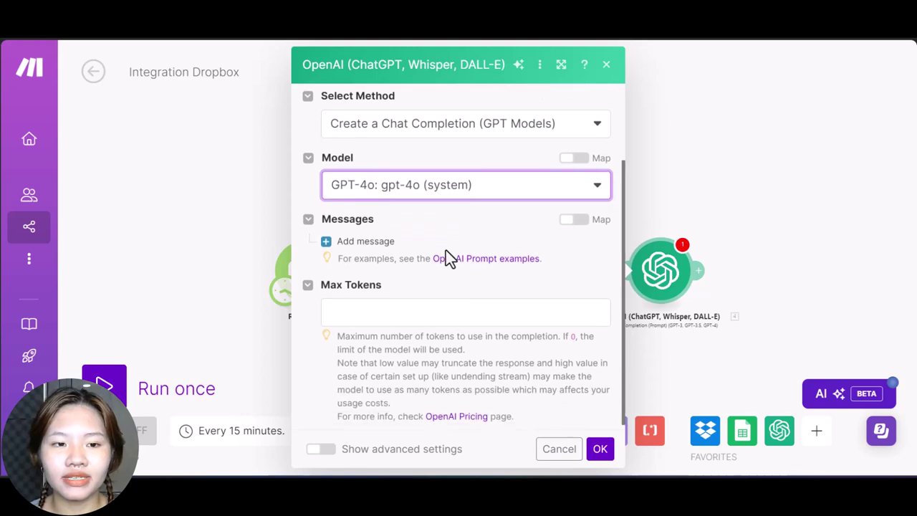
{"action": "left_click", "coordinate": [325, 238]}
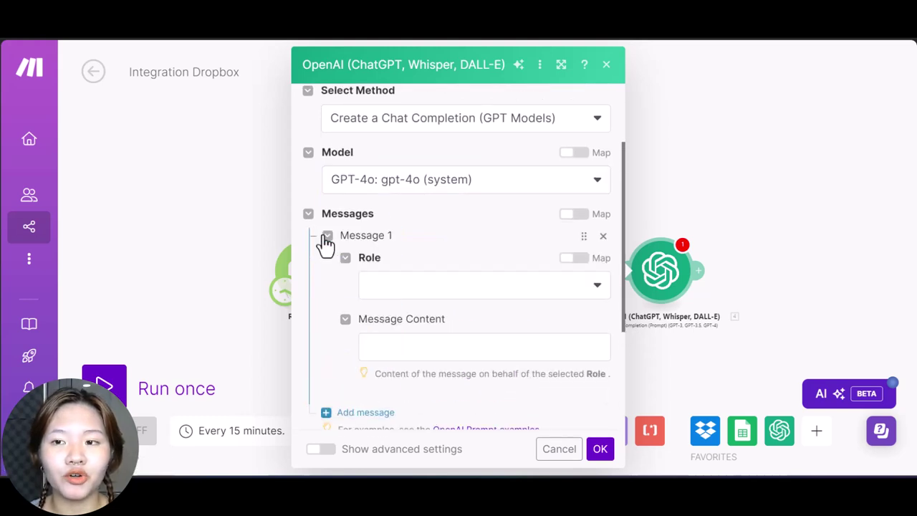
{"action": "left_click", "coordinate": [451, 292]}
{"action": "left_click", "coordinate": [425, 315]}
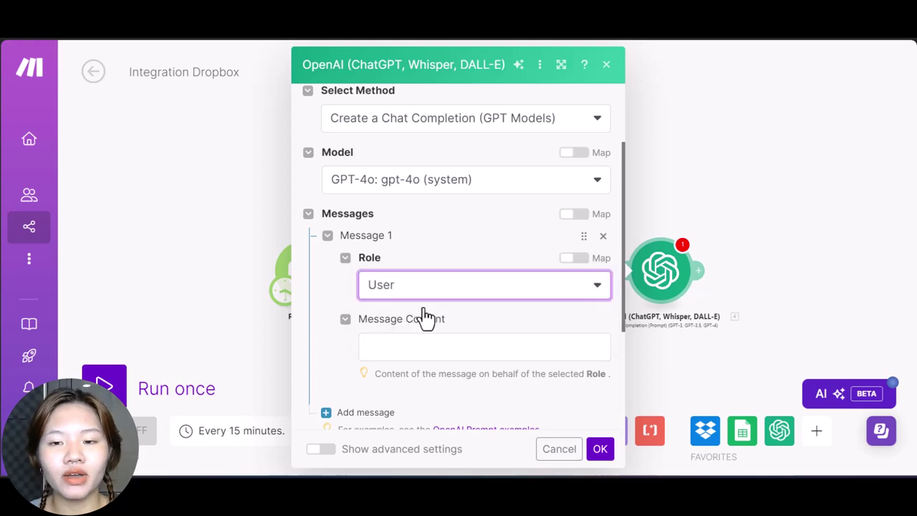
{"action": "left_click", "coordinate": [426, 343]}
{"action": "type", "text": "create a Youtube short title based on the content of this cell:"}
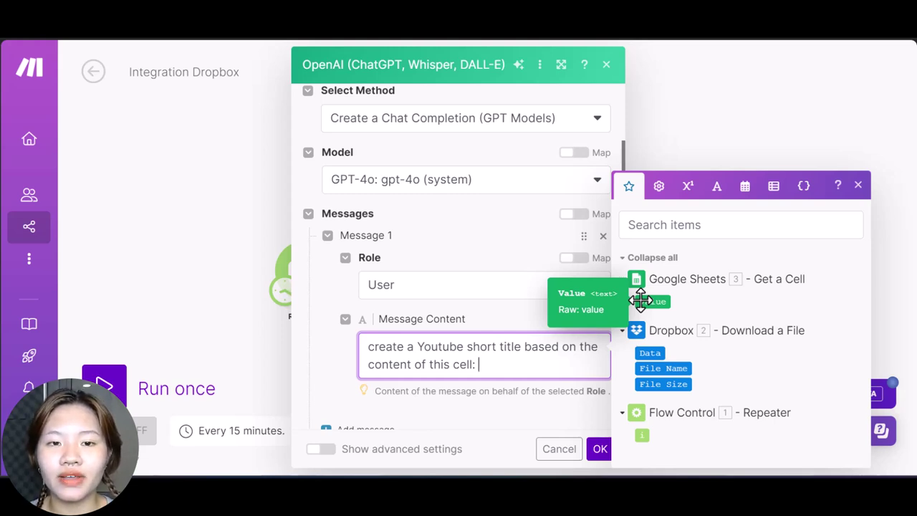
{"action": "left_click", "coordinate": [641, 301]}
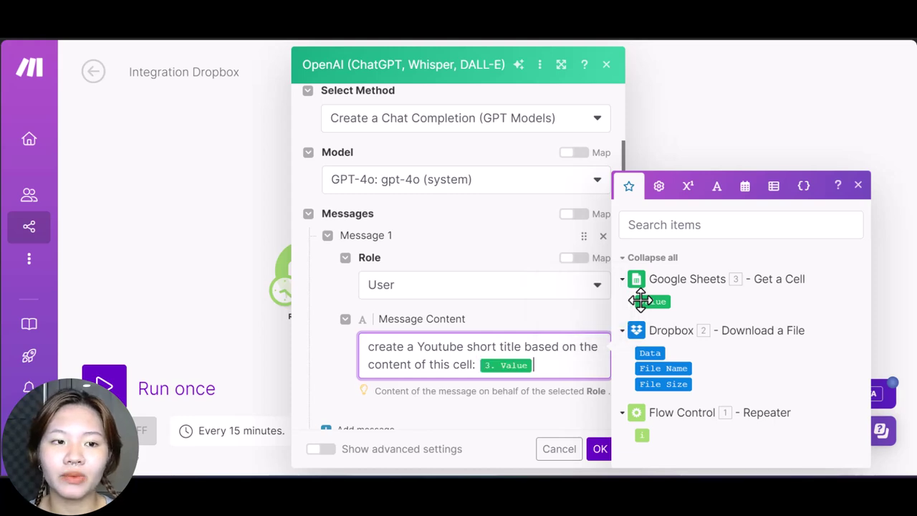
Step: Set Max Tokens to 60 and save the OpenAI module
{"action": "scroll", "coordinate": [541, 287], "scroll_direction": "down", "scroll_amount": 3}
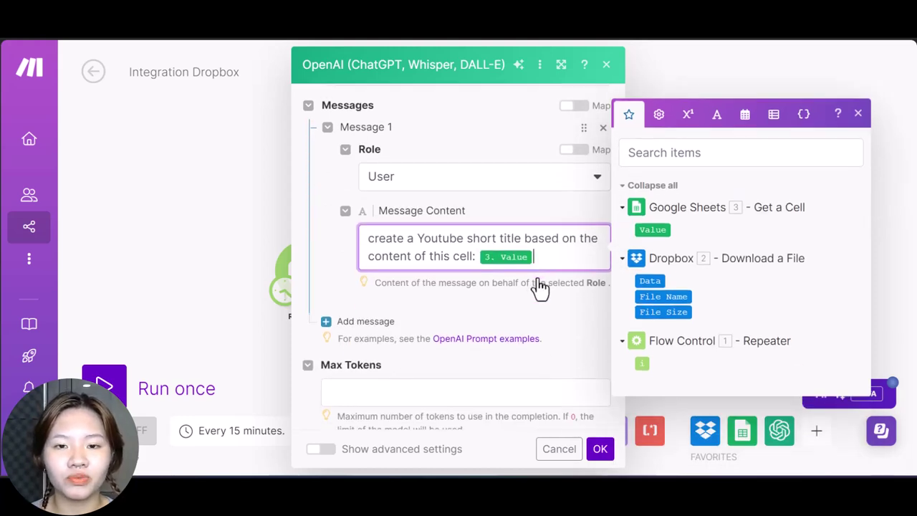
{"action": "scroll", "coordinate": [539, 286], "scroll_direction": "down", "scroll_amount": 2}
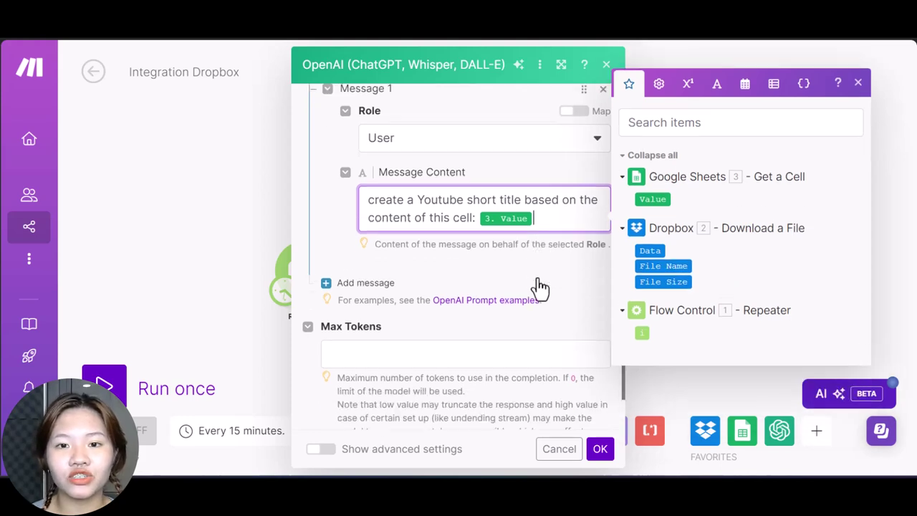
{"action": "left_click", "coordinate": [467, 341]}
{"action": "type", "text": "60"}
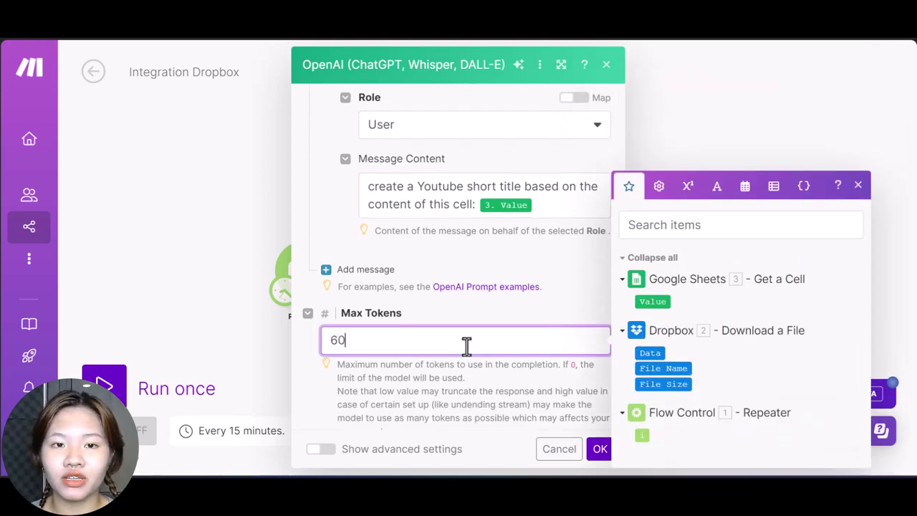
{"action": "left_click", "coordinate": [600, 449]}
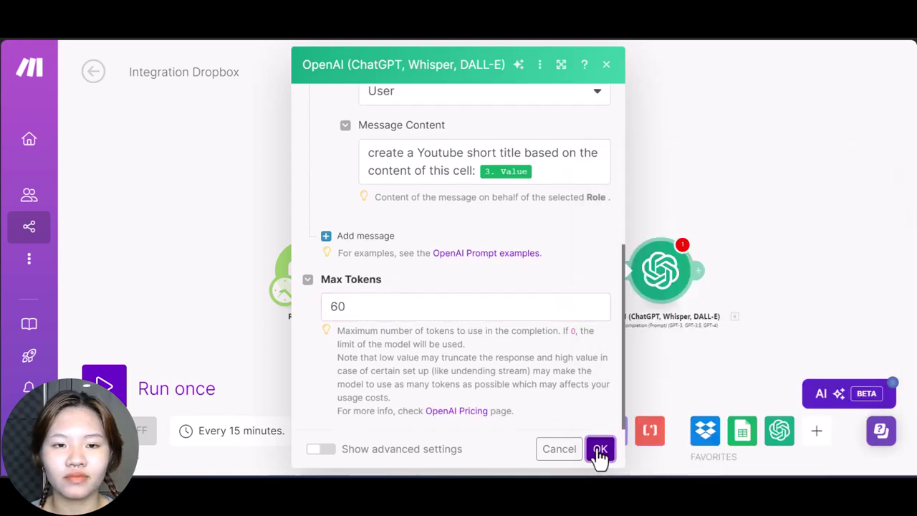
Step: Add a YouTube Upload a Video module after OpenAI, keeping the existing YouTube connection
{"action": "left_click", "coordinate": [577, 225]}
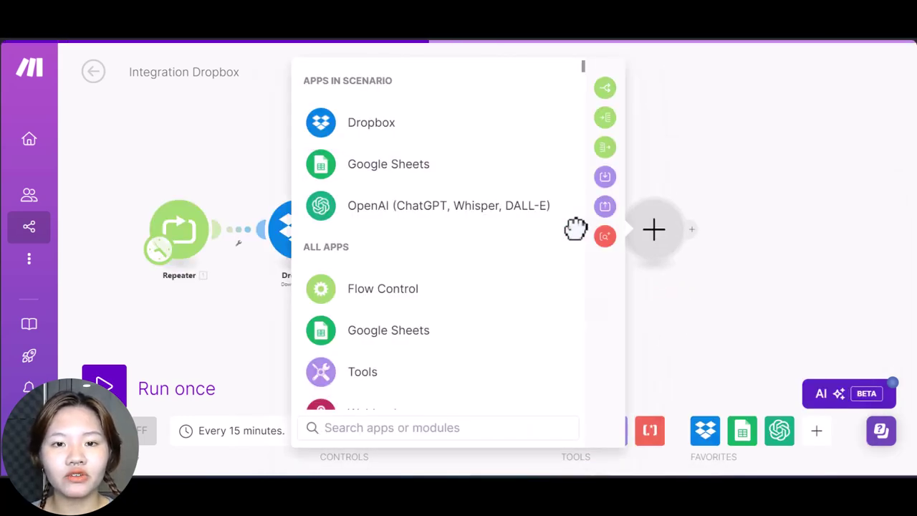
{"action": "scroll", "coordinate": [514, 290], "scroll_direction": "down", "scroll_amount": 3}
{"action": "scroll", "coordinate": [516, 289], "scroll_direction": "down", "scroll_amount": 3}
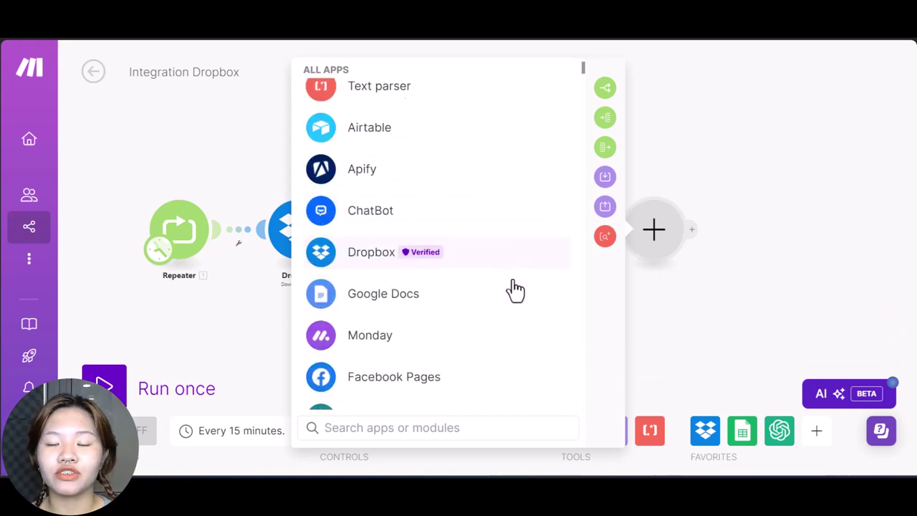
{"action": "scroll", "coordinate": [516, 289], "scroll_direction": "down", "scroll_amount": 5}
{"action": "scroll", "coordinate": [516, 288], "scroll_direction": "up", "scroll_amount": 2}
{"action": "scroll", "coordinate": [516, 288], "scroll_direction": "up", "scroll_amount": 1}
{"action": "scroll", "coordinate": [516, 289], "scroll_direction": "up", "scroll_amount": 2}
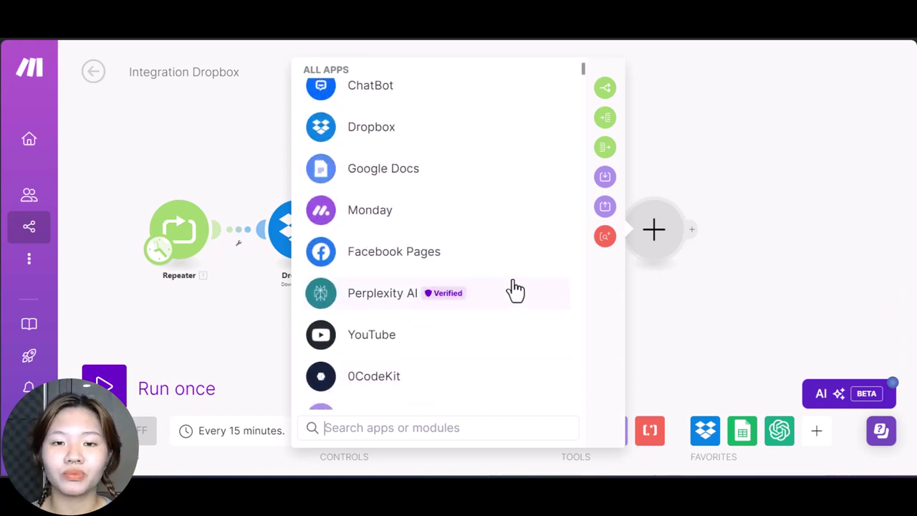
{"action": "left_click", "coordinate": [438, 339]}
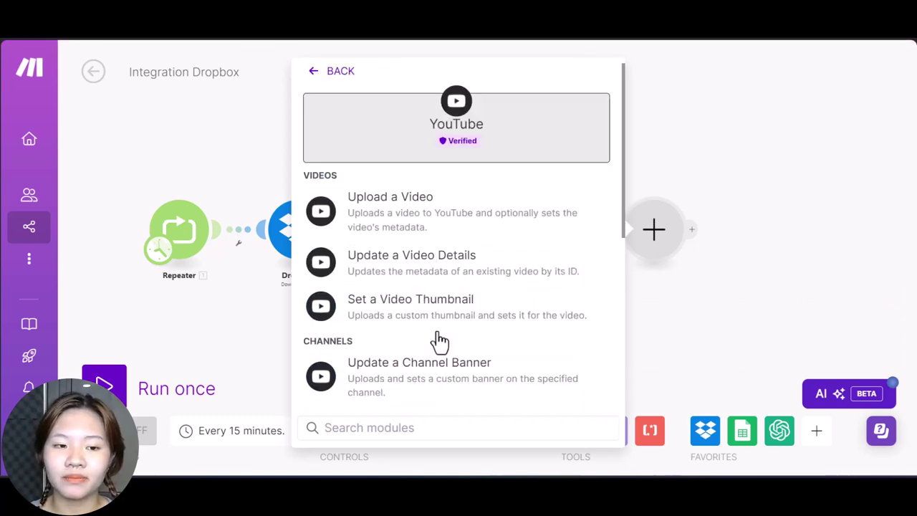
{"action": "left_click", "coordinate": [485, 228]}
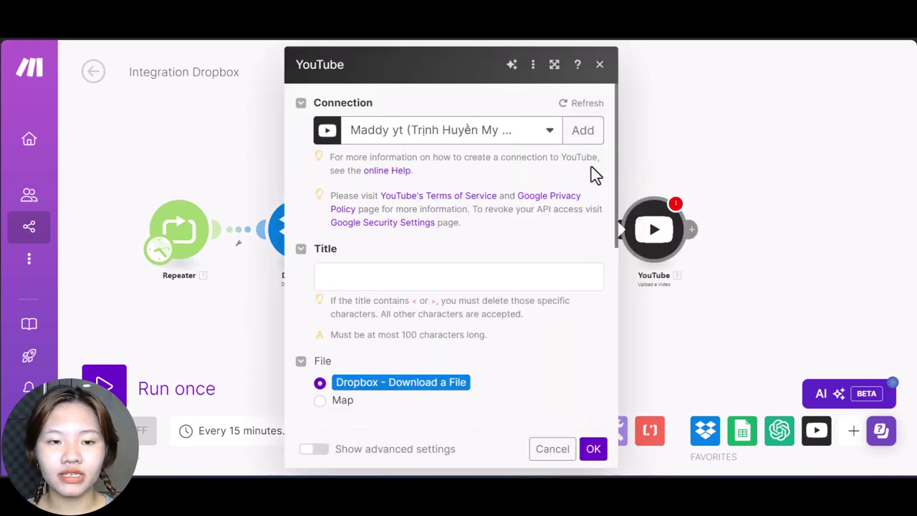
{"action": "left_click", "coordinate": [585, 134]}
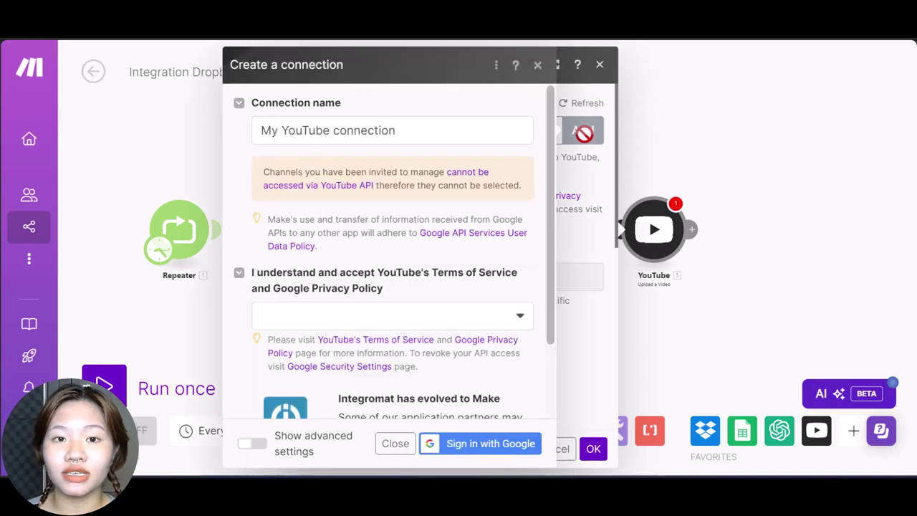
{"action": "scroll", "coordinate": [354, 275], "scroll_direction": "down", "scroll_amount": 2}
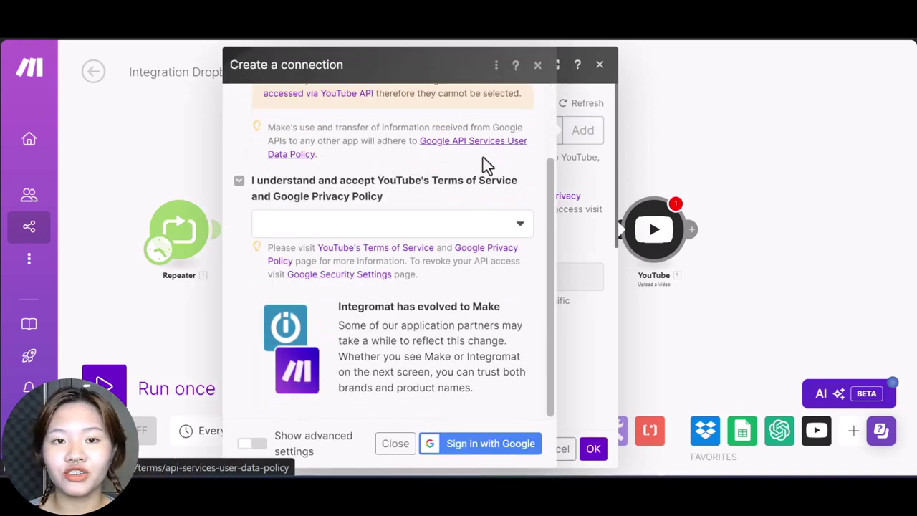
{"action": "scroll", "coordinate": [510, 251], "scroll_direction": "up", "scroll_amount": 2}
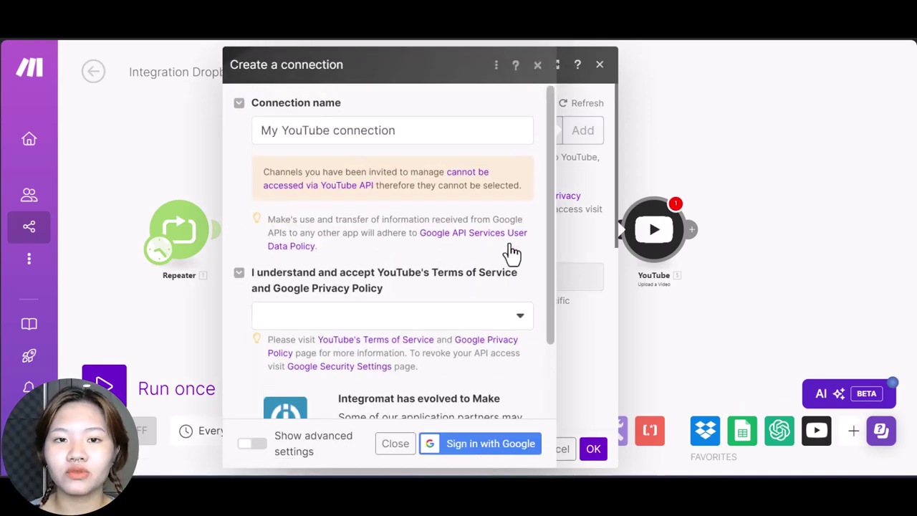
{"action": "left_click", "coordinate": [538, 65]}
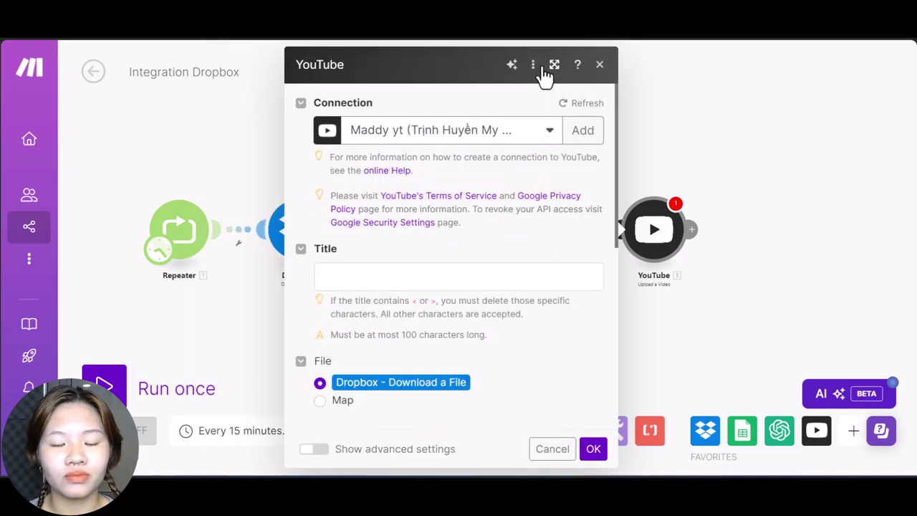
Step: Map the OpenAI reply's Message Content into the video Title
{"action": "left_click", "coordinate": [484, 274]}
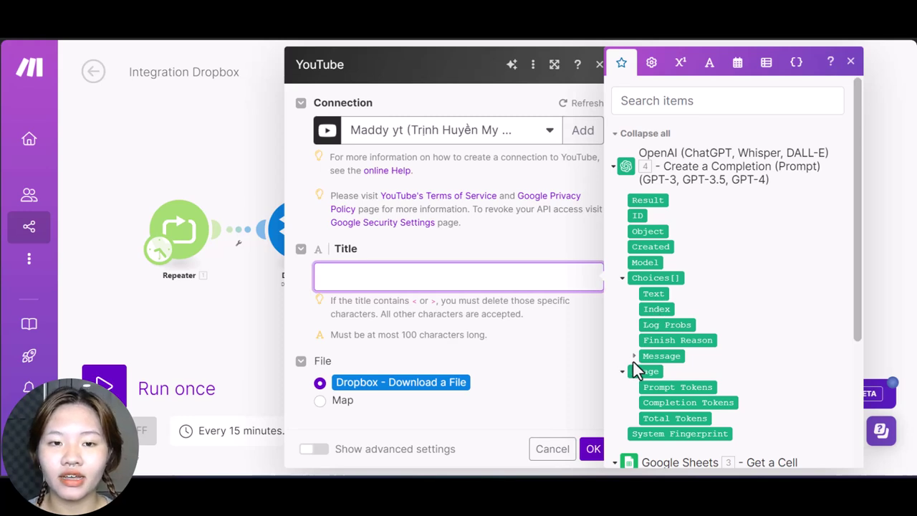
{"action": "left_click", "coordinate": [633, 356]}
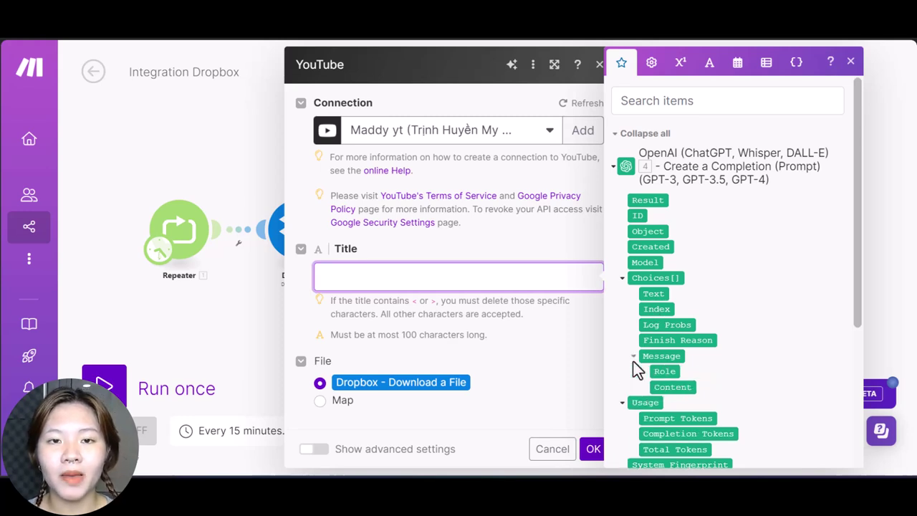
{"action": "left_click", "coordinate": [667, 386]}
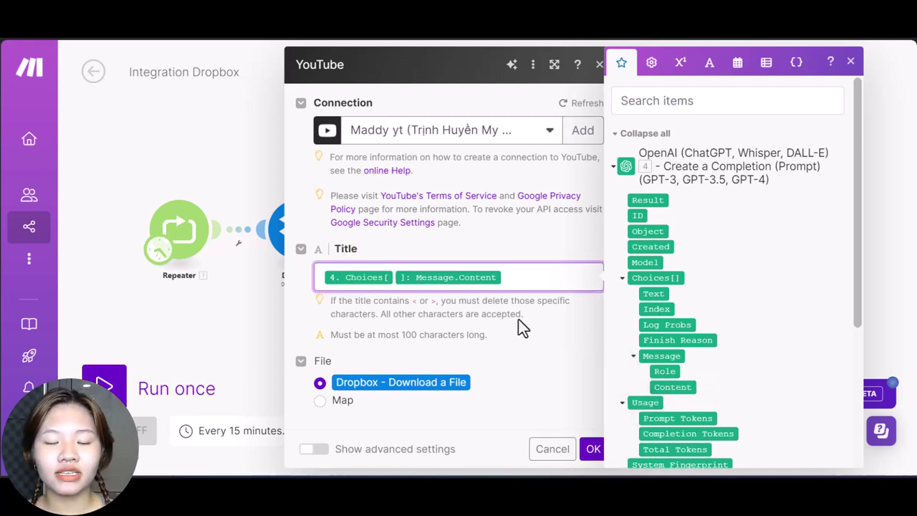
{"action": "scroll", "coordinate": [522, 328], "scroll_direction": "down", "scroll_amount": 3}
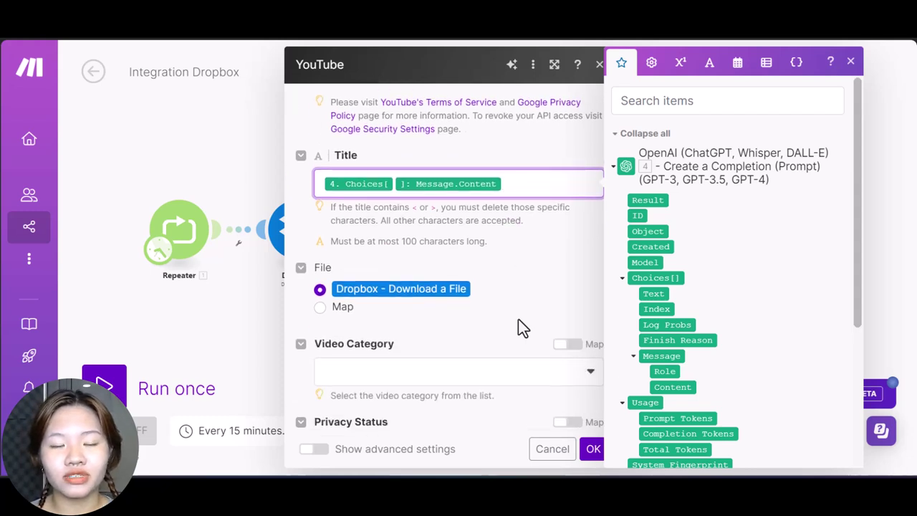
{"action": "scroll", "coordinate": [522, 328], "scroll_direction": "down", "scroll_amount": 3}
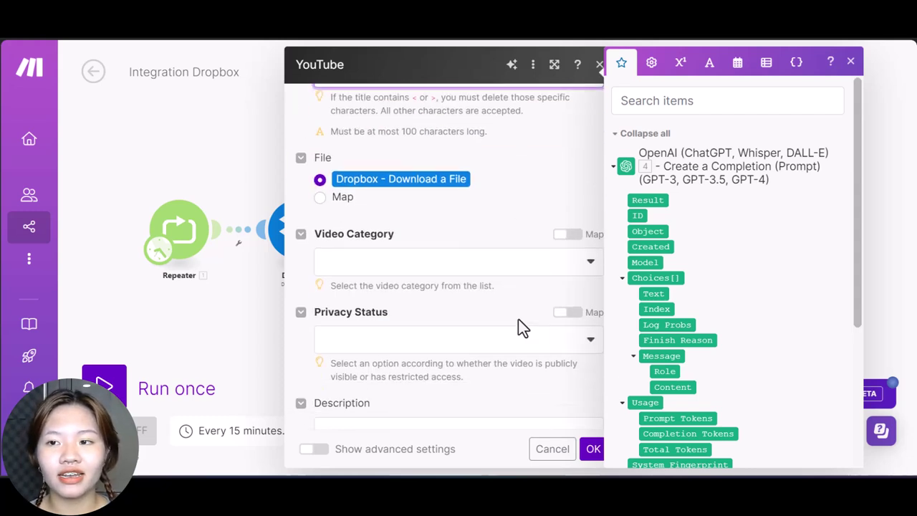
Step: Set the video category to Pets & Animals and privacy to Private
{"action": "left_click", "coordinate": [513, 270]}
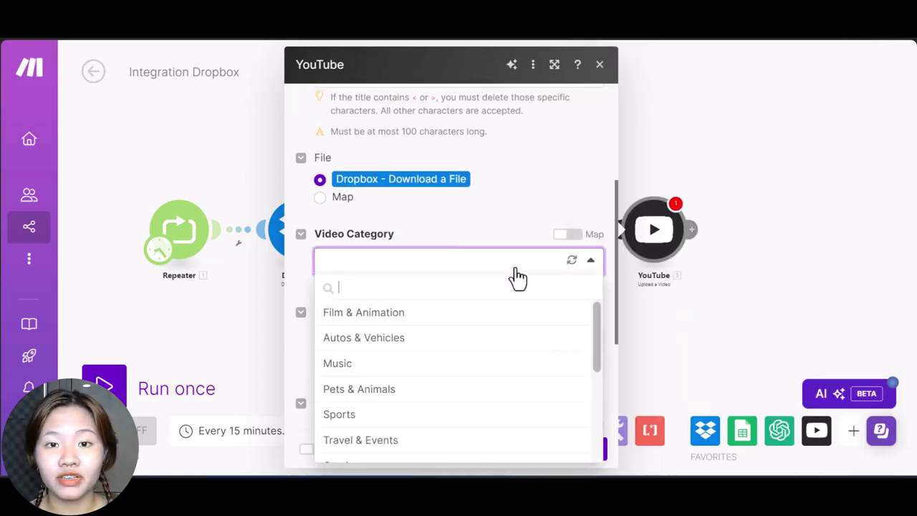
{"action": "left_click", "coordinate": [404, 394]}
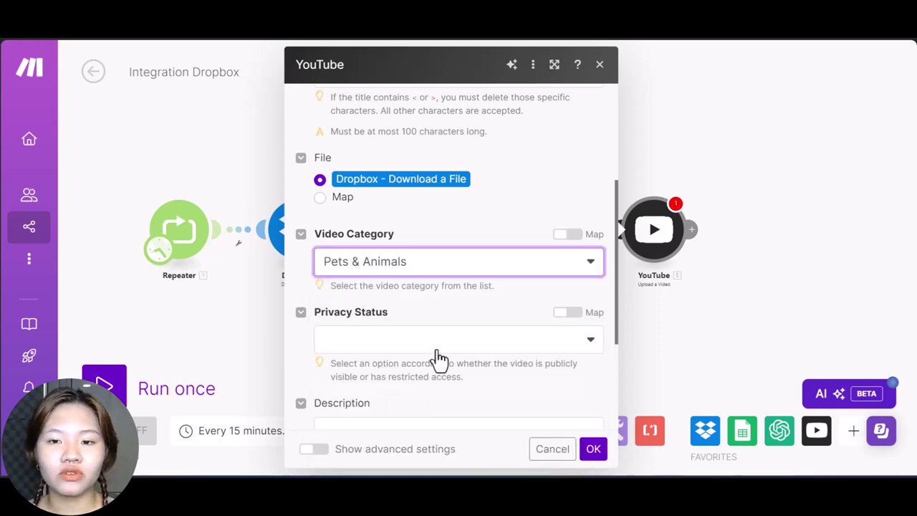
{"action": "scroll", "coordinate": [438, 360], "scroll_direction": "down", "scroll_amount": 2}
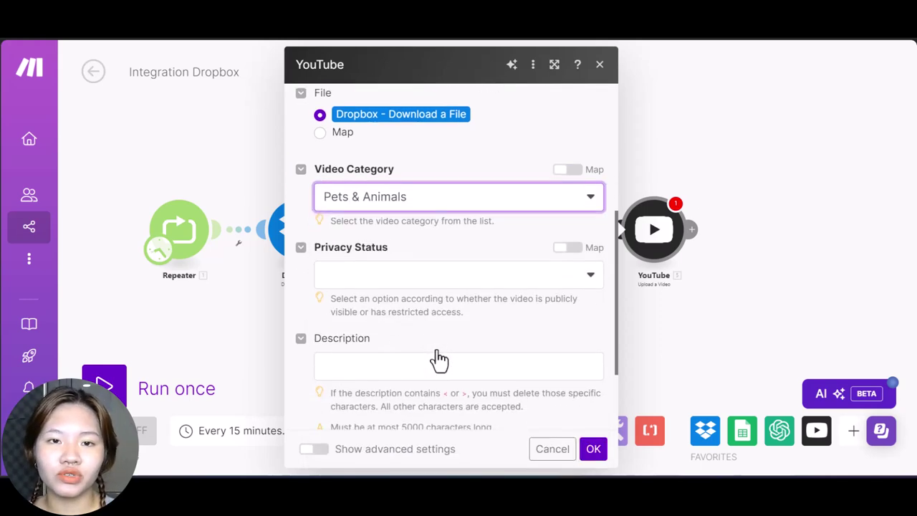
{"action": "left_click", "coordinate": [504, 288]}
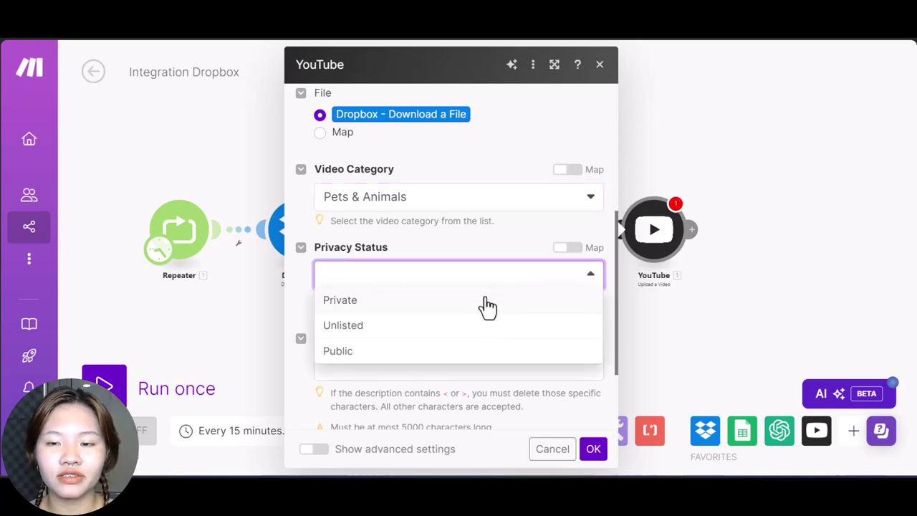
{"action": "left_click", "coordinate": [487, 306]}
{"action": "scroll", "coordinate": [488, 307], "scroll_direction": "down", "scroll_amount": 2}
{"action": "scroll", "coordinate": [486, 307], "scroll_direction": "down", "scroll_amount": 1}
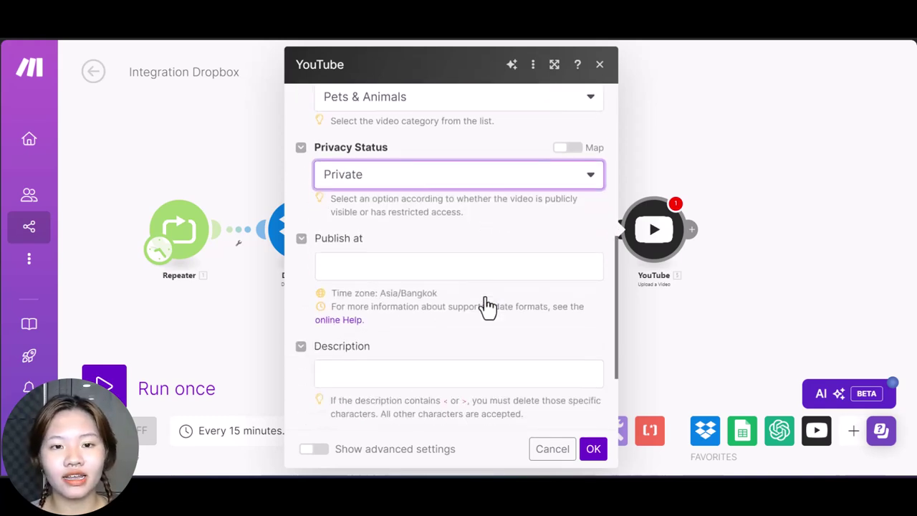
{"action": "scroll", "coordinate": [484, 301], "scroll_direction": "up", "scroll_amount": 1}
{"action": "left_click", "coordinate": [443, 312]}
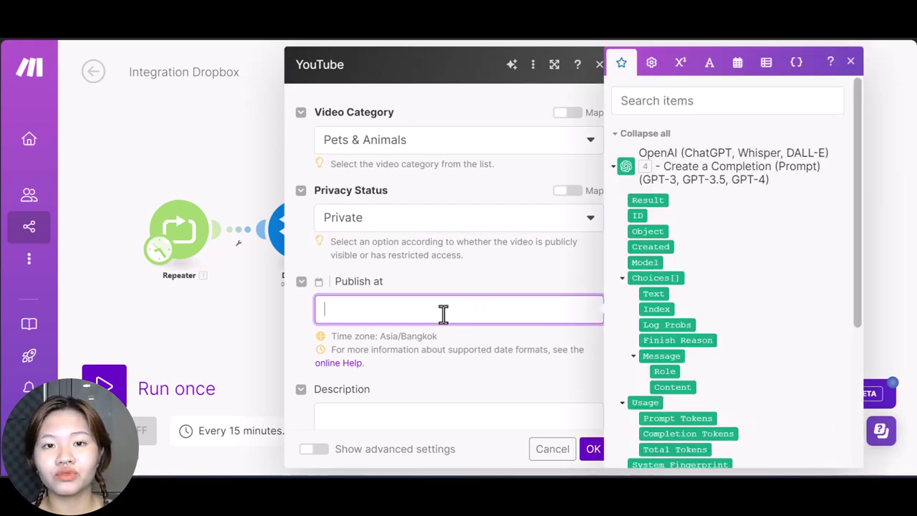
Step: Insert addDays(now; 2) into Publish at and delete the fixed 2 day count
{"action": "left_click", "coordinate": [738, 64]}
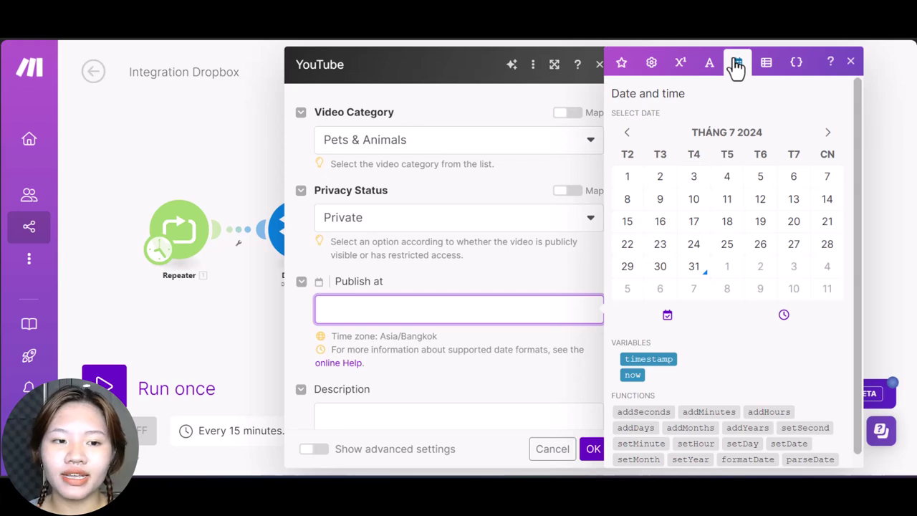
{"action": "left_click", "coordinate": [634, 428]}
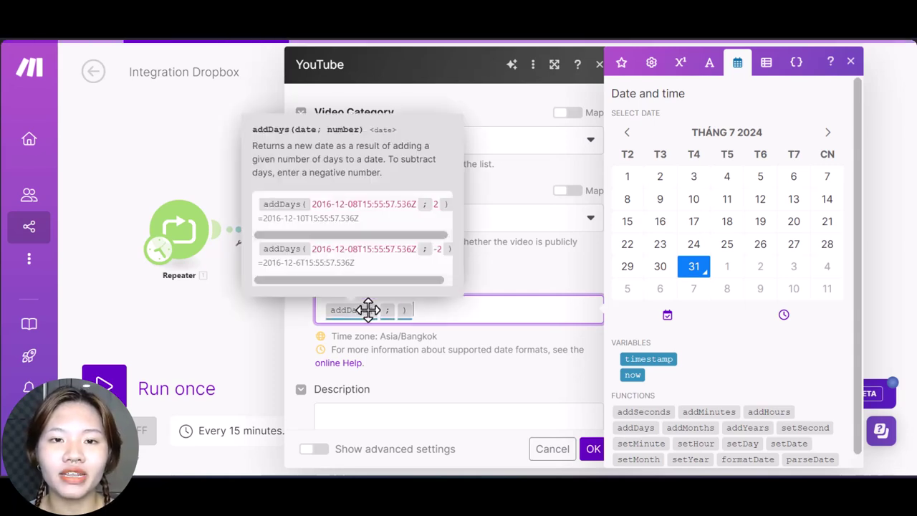
{"action": "mouse_move", "coordinate": [348, 310]}
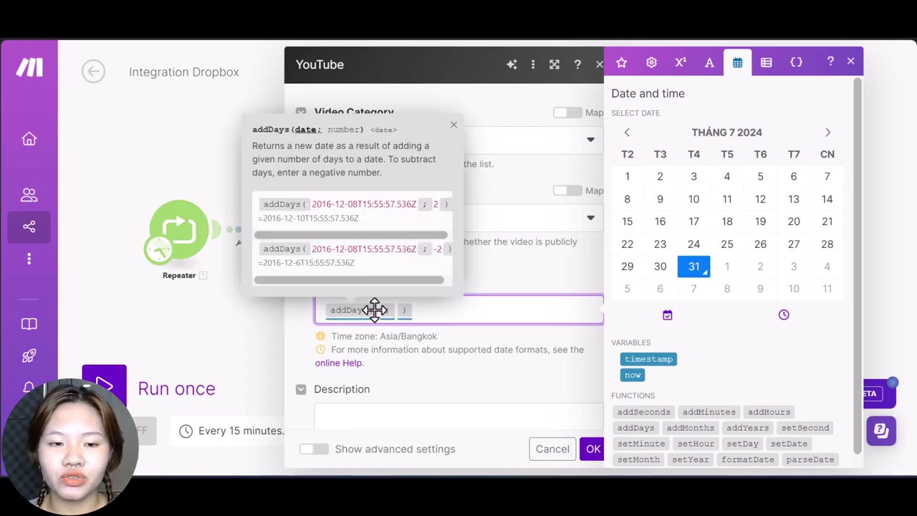
{"action": "left_click", "coordinate": [630, 375]}
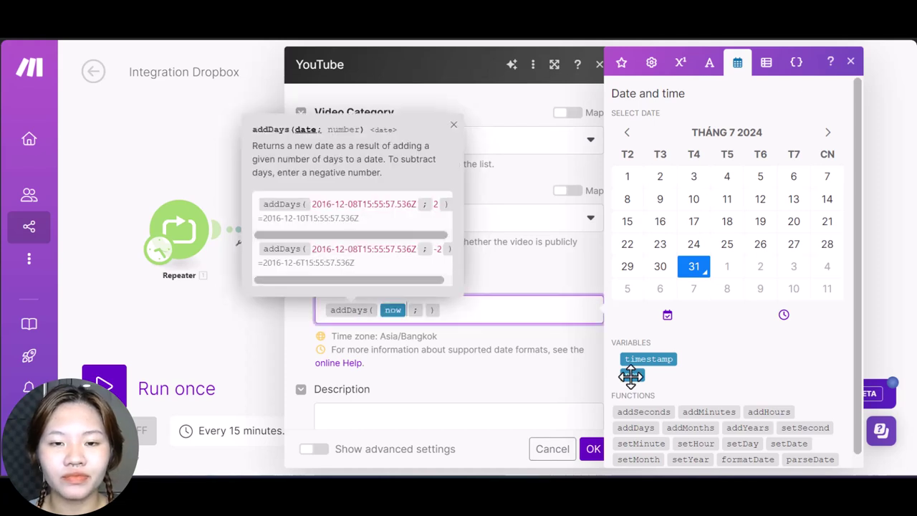
{"action": "left_click", "coordinate": [424, 306]}
{"action": "type", "text": "2"}
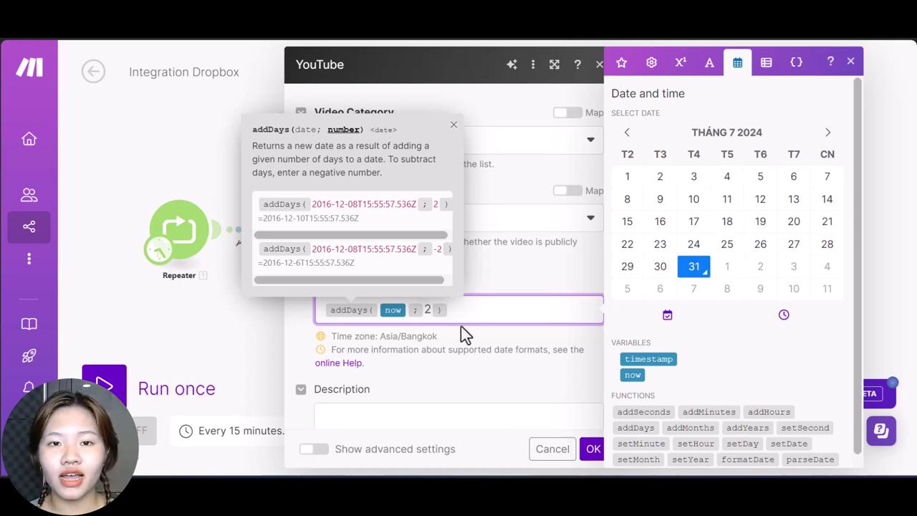
{"action": "key", "text": "BackSpace"}
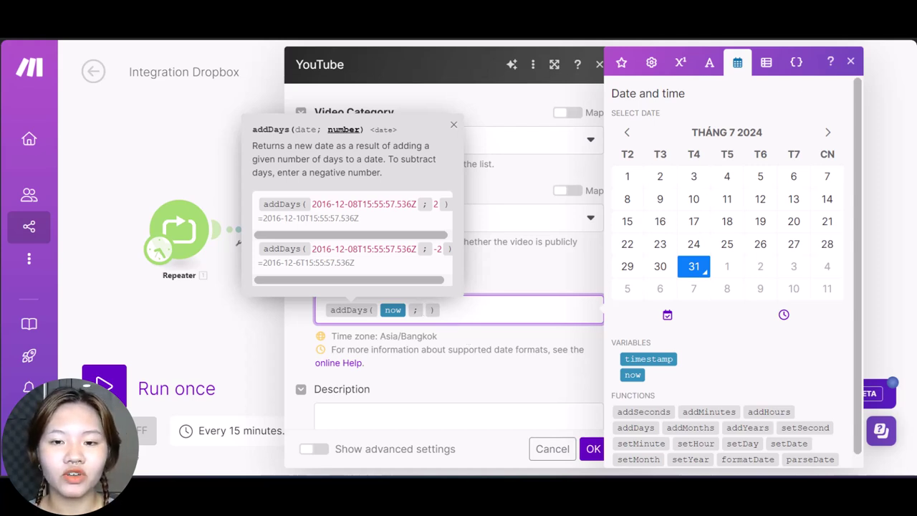
Step: Complete the Publish at formula as addDays(now; i * 1) using the Repeater counter
{"action": "left_click", "coordinate": [622, 66]}
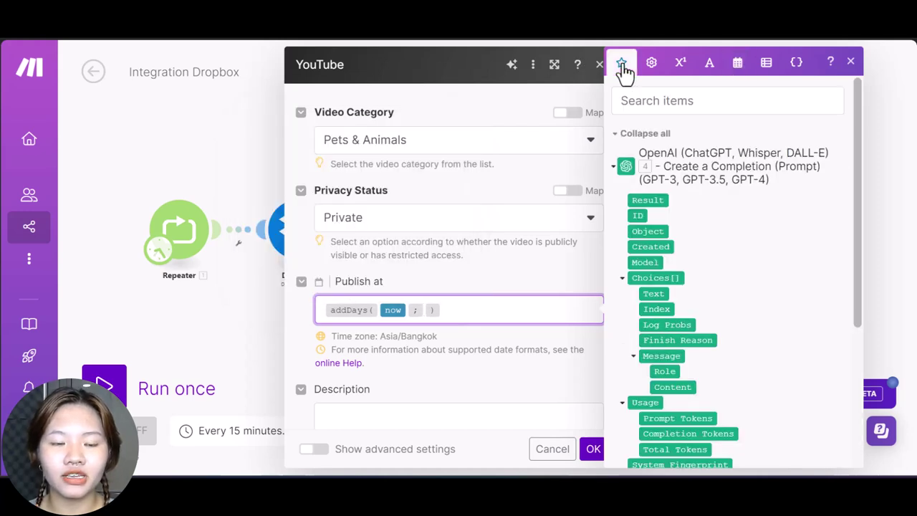
{"action": "scroll", "coordinate": [645, 358], "scroll_direction": "down", "scroll_amount": 5}
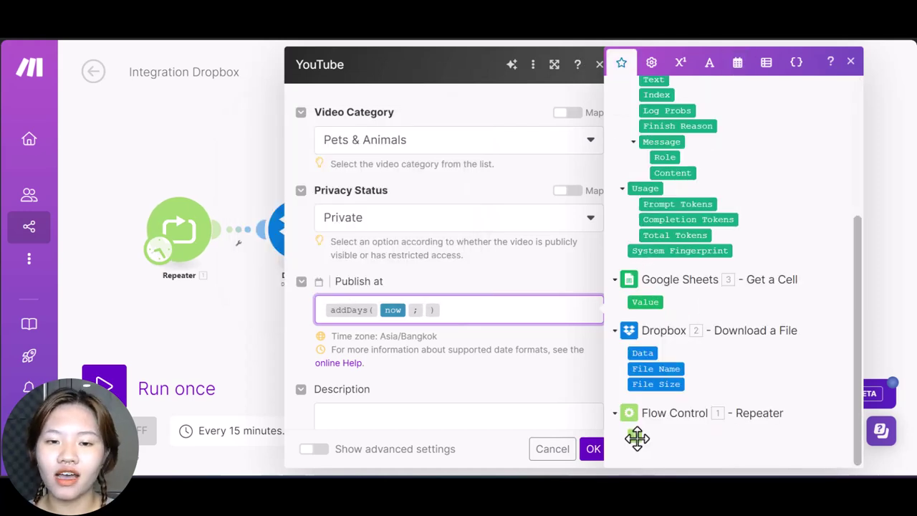
{"action": "left_click", "coordinate": [635, 435]}
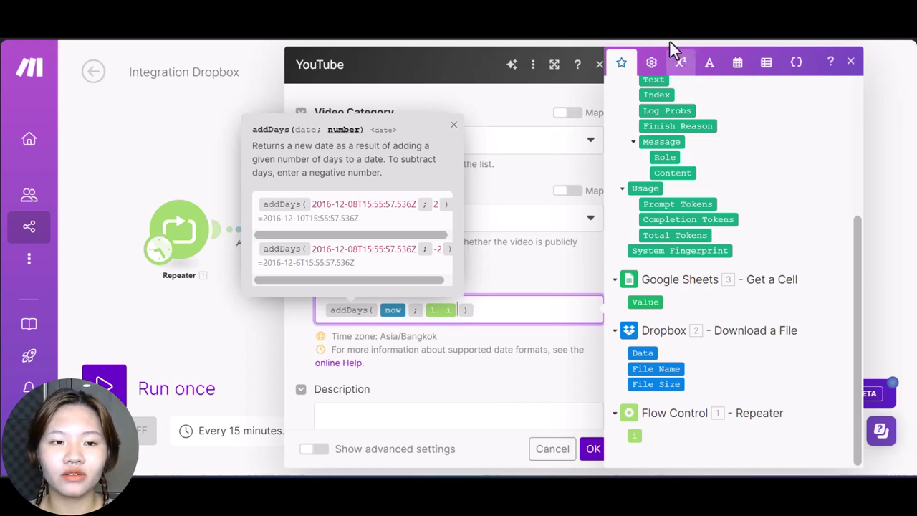
{"action": "left_click", "coordinate": [680, 63]}
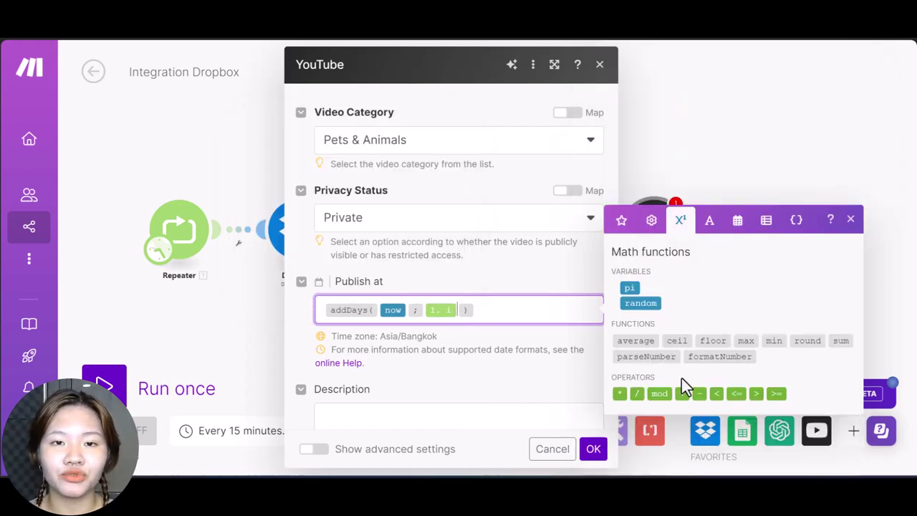
{"action": "left_click", "coordinate": [624, 393]}
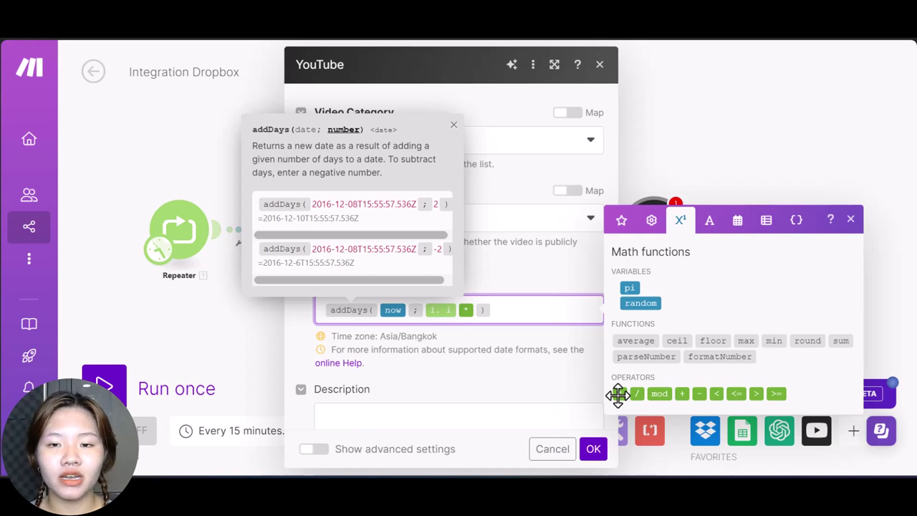
{"action": "type", "text": "1"}
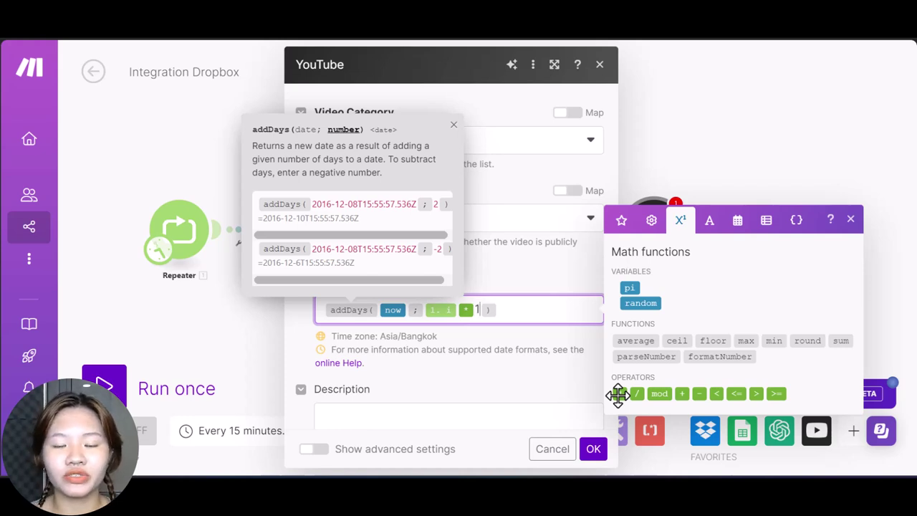
{"action": "scroll", "coordinate": [477, 349], "scroll_direction": "down", "scroll_amount": 1}
{"action": "scroll", "coordinate": [478, 349], "scroll_direction": "down", "scroll_amount": 1}
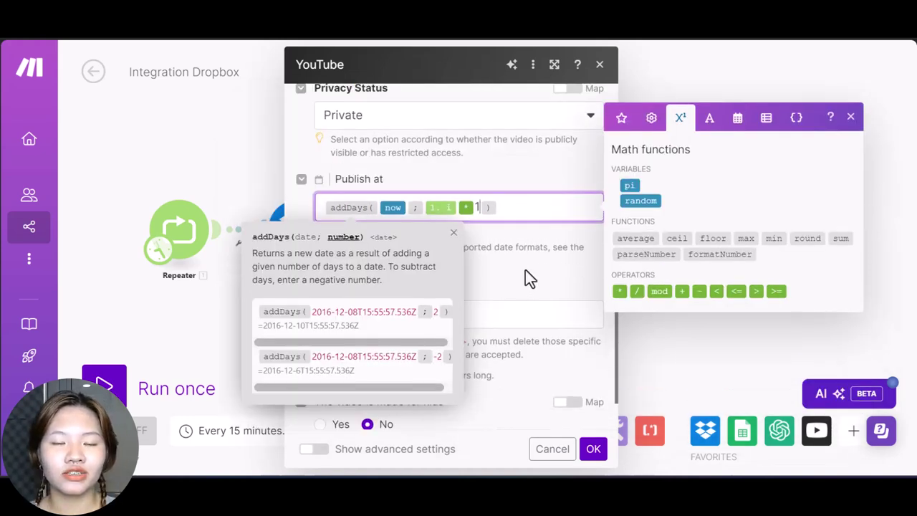
{"action": "key", "text": "Return"}
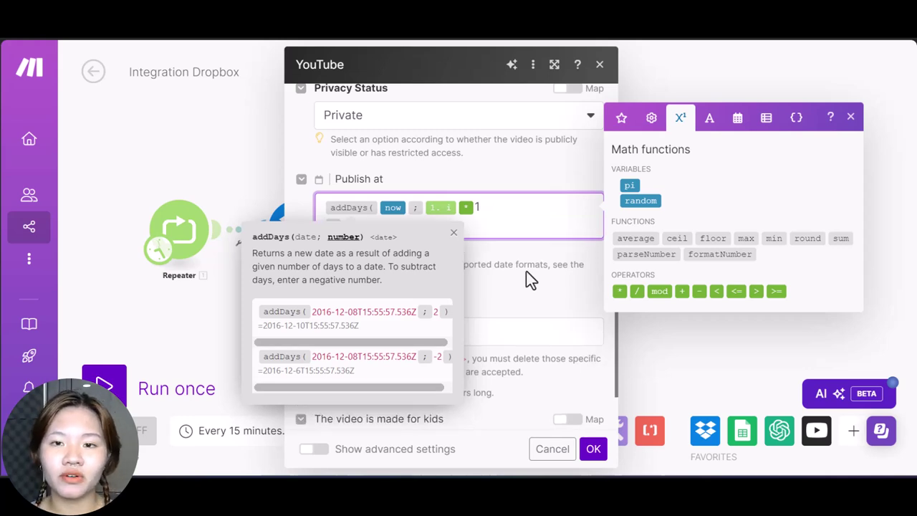
{"action": "key", "text": "BackSpace"}
{"action": "left_click", "coordinate": [530, 280]}
Step: Save the YouTube upload module settings
{"action": "scroll", "coordinate": [530, 279], "scroll_direction": "down", "scroll_amount": 1}
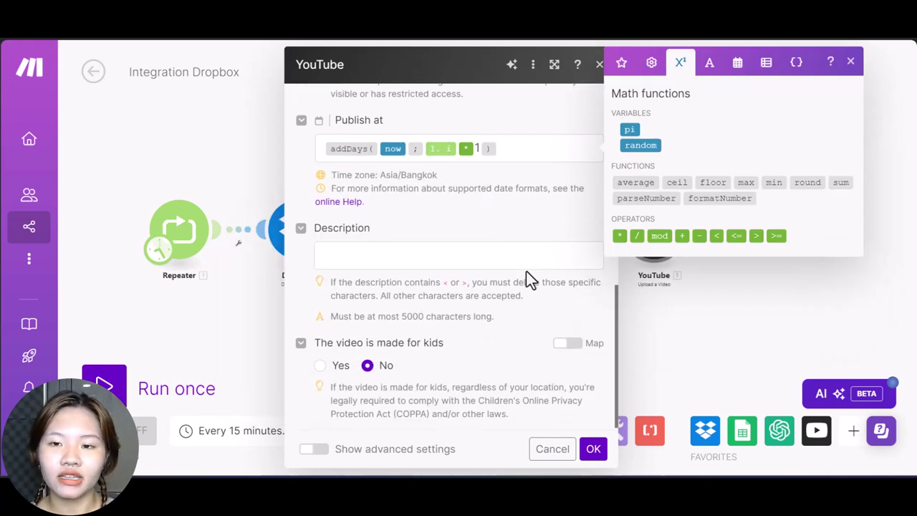
{"action": "scroll", "coordinate": [531, 280], "scroll_direction": "up", "scroll_amount": 1}
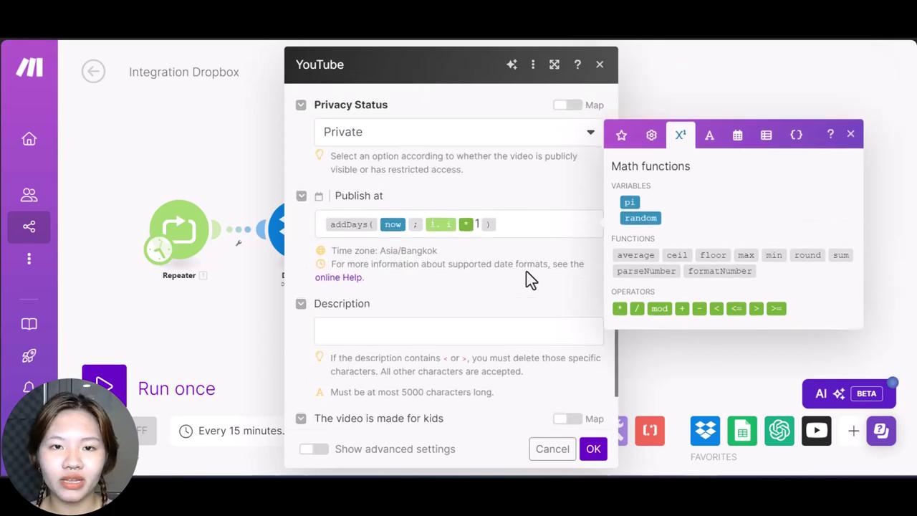
{"action": "scroll", "coordinate": [530, 280], "scroll_direction": "down", "scroll_amount": 1}
{"action": "left_click", "coordinate": [594, 449]}
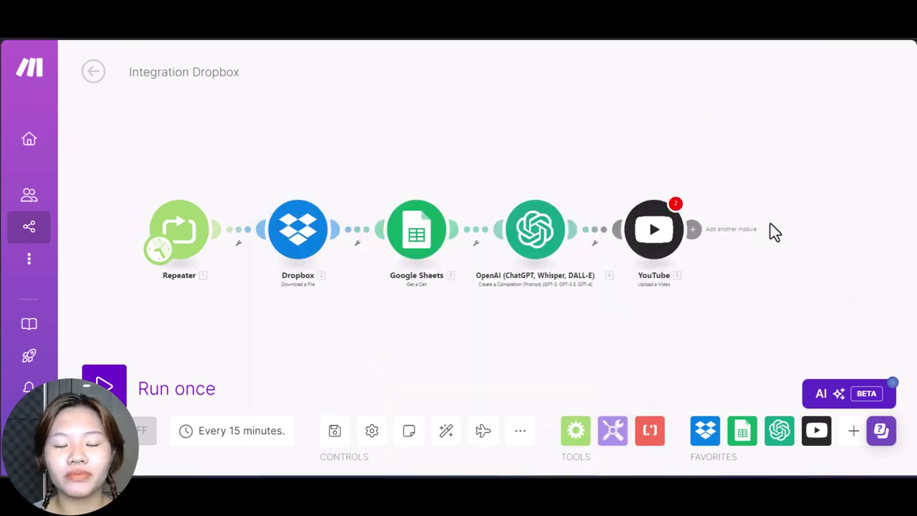
Step: Reopen the YouTube upload module to check its mappings, then close it
{"action": "left_click", "coordinate": [666, 219]}
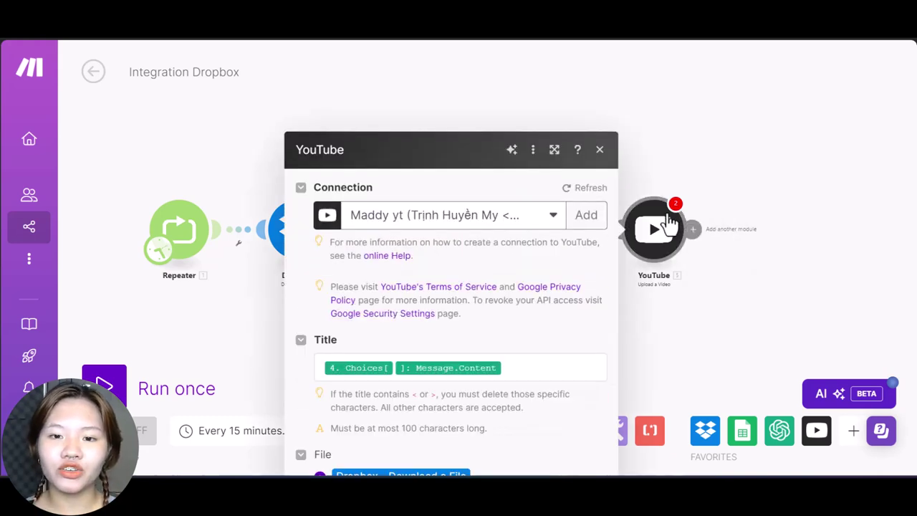
{"action": "left_click", "coordinate": [592, 446]}
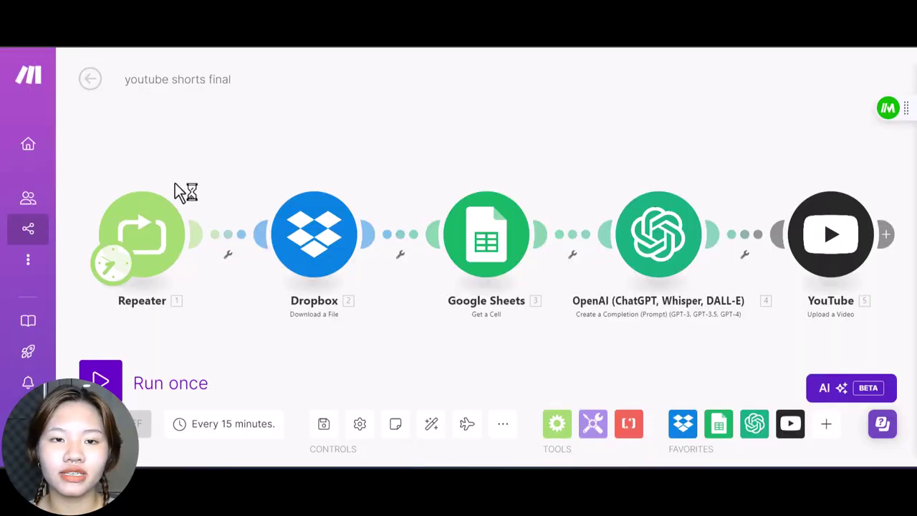
Step: Run the scenario once and check the YouTube, OpenAI, Google Sheets and Dropbox module operations
{"action": "left_click", "coordinate": [117, 382]}
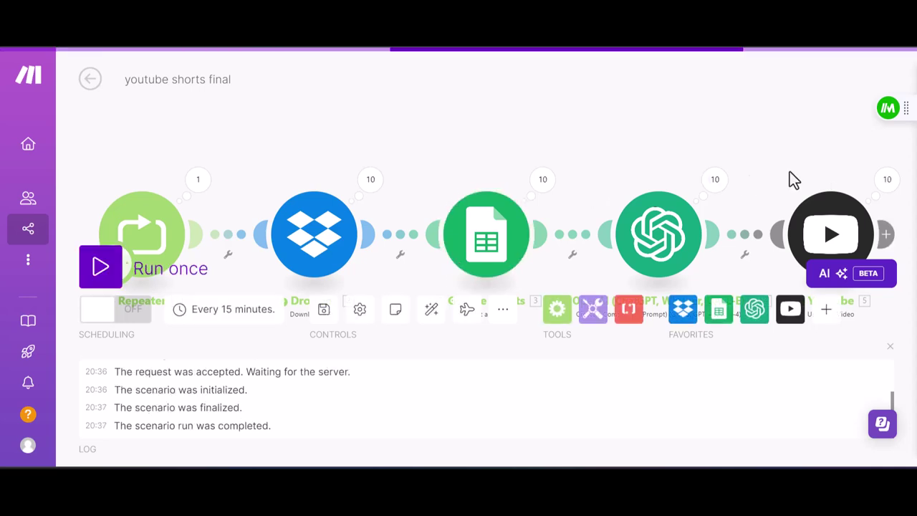
{"action": "left_click", "coordinate": [893, 180]}
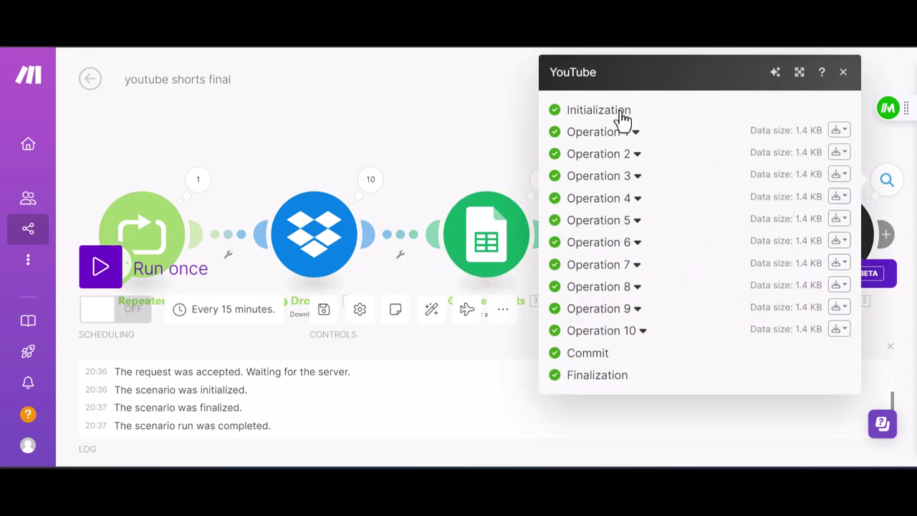
{"action": "left_click", "coordinate": [845, 78]}
{"action": "left_click", "coordinate": [716, 179]}
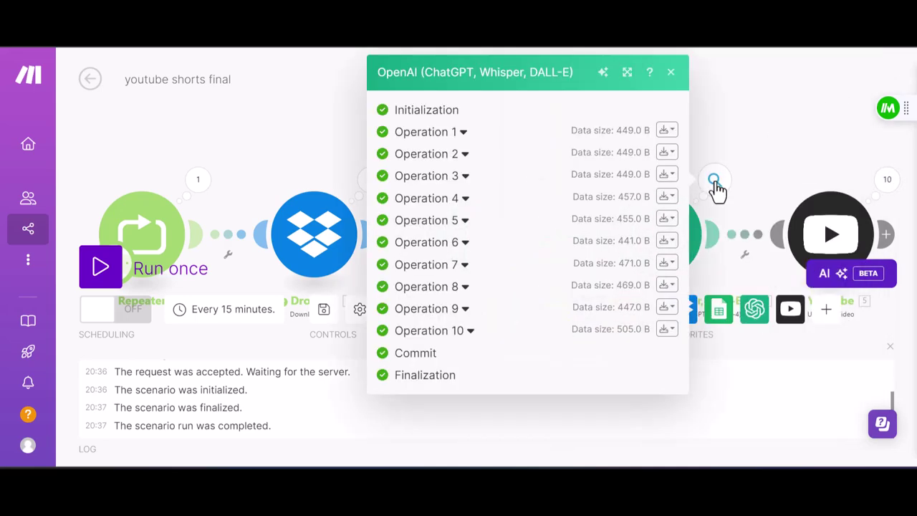
{"action": "left_click", "coordinate": [675, 73]}
{"action": "left_click", "coordinate": [544, 179]}
{"action": "left_click", "coordinate": [873, 72]}
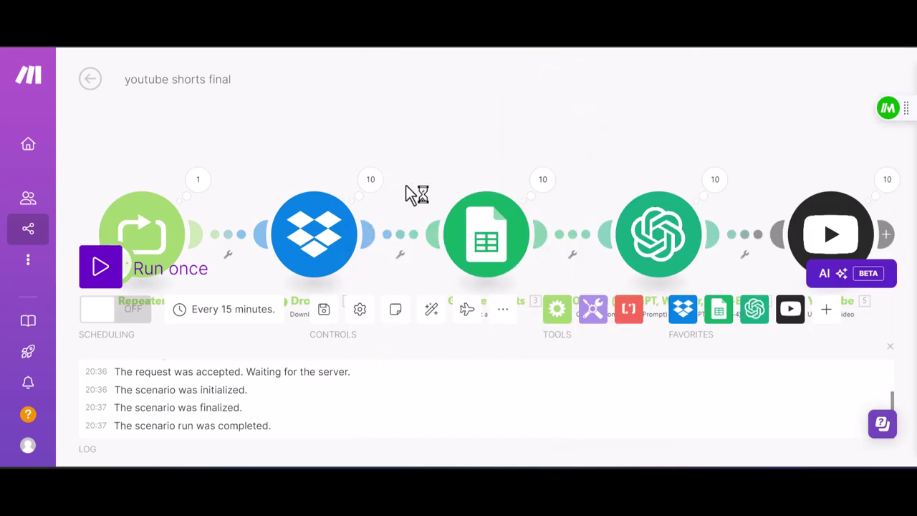
{"action": "left_click", "coordinate": [370, 179]}
{"action": "left_click", "coordinate": [703, 71]}
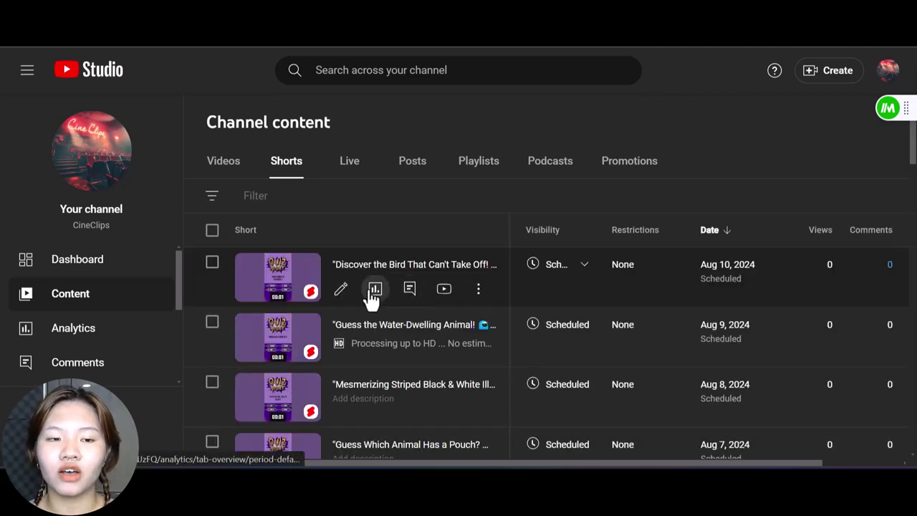
Step: Scroll through the Shorts list to review the ten quiz Shorts scheduled August 1–10
{"action": "scroll", "coordinate": [368, 290], "scroll_direction": "down", "scroll_amount": 2}
{"action": "scroll", "coordinate": [367, 296], "scroll_direction": "down", "scroll_amount": 1}
{"action": "scroll", "coordinate": [366, 296], "scroll_direction": "down", "scroll_amount": 1}
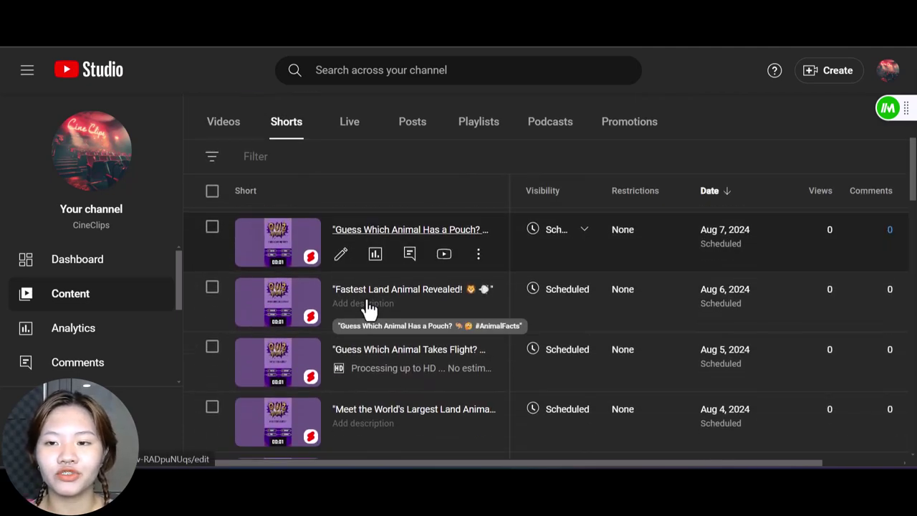
{"action": "scroll", "coordinate": [367, 299], "scroll_direction": "down", "scroll_amount": 1}
{"action": "scroll", "coordinate": [368, 301], "scroll_direction": "down", "scroll_amount": 1}
{"action": "scroll", "coordinate": [370, 301], "scroll_direction": "down", "scroll_amount": 1}
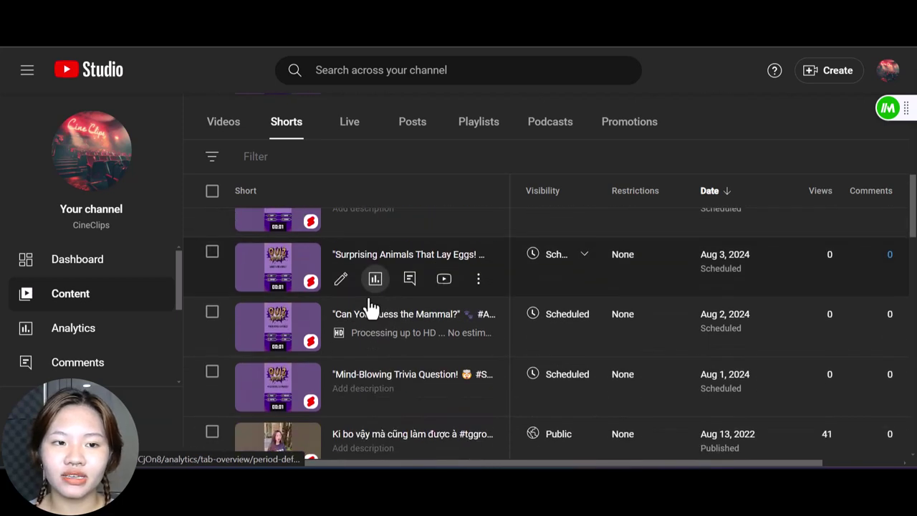
{"action": "scroll", "coordinate": [373, 295], "scroll_direction": "up", "scroll_amount": 1}
{"action": "scroll", "coordinate": [375, 295], "scroll_direction": "down", "scroll_amount": 1}
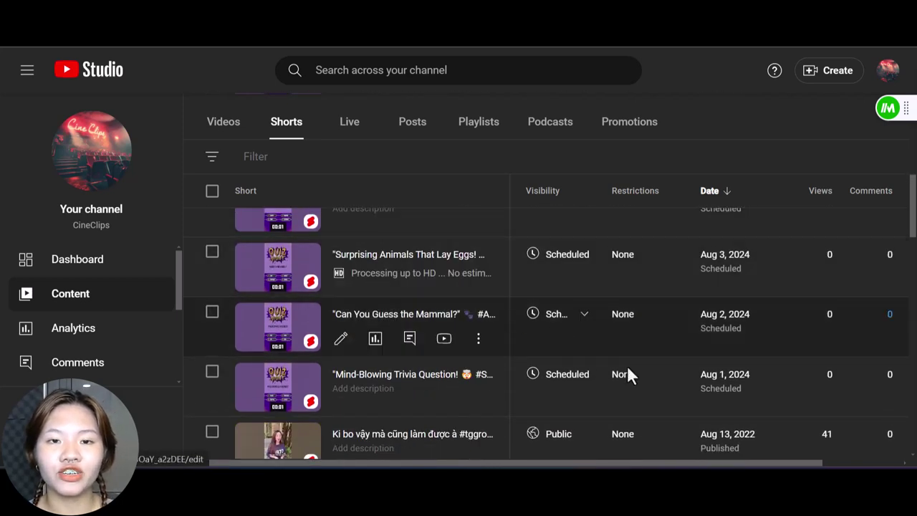
{"action": "mouse_move", "coordinate": [626, 387]}
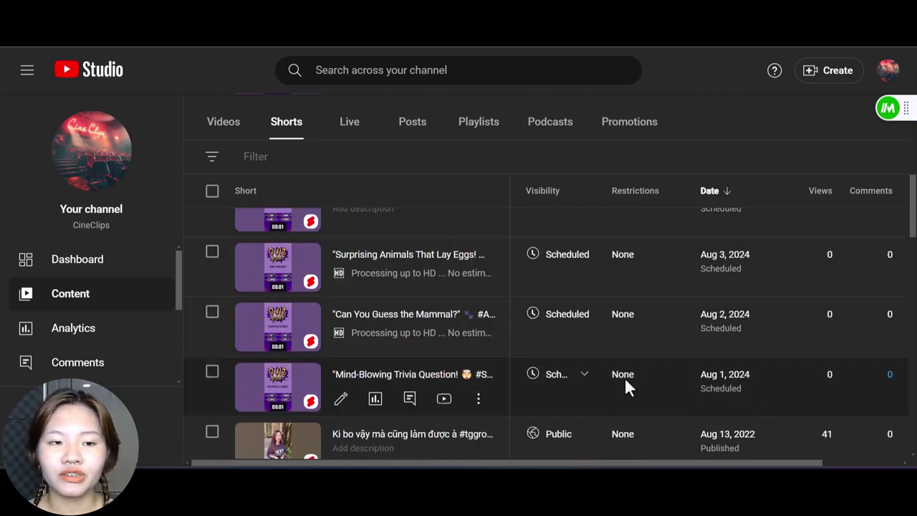
{"action": "scroll", "coordinate": [719, 324], "scroll_direction": "up", "scroll_amount": 1}
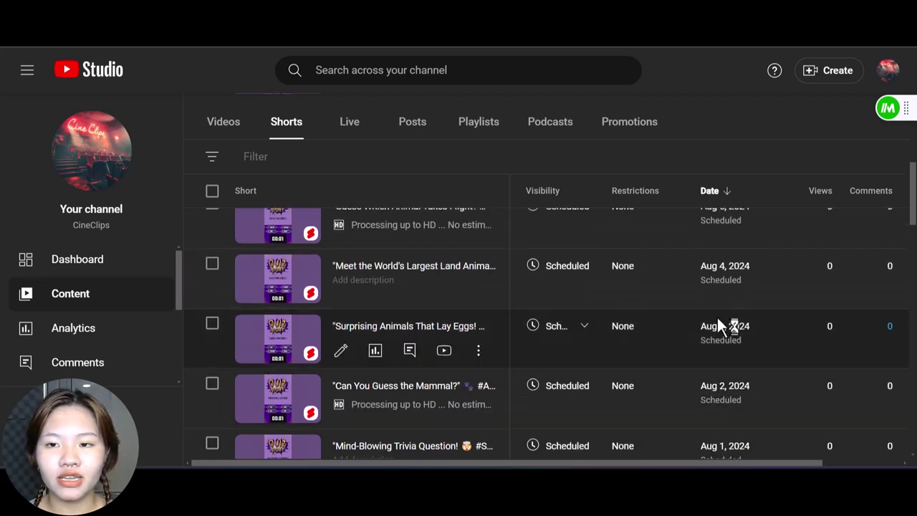
{"action": "scroll", "coordinate": [715, 301], "scroll_direction": "up", "scroll_amount": 1}
{"action": "scroll", "coordinate": [713, 243], "scroll_direction": "up", "scroll_amount": 1}
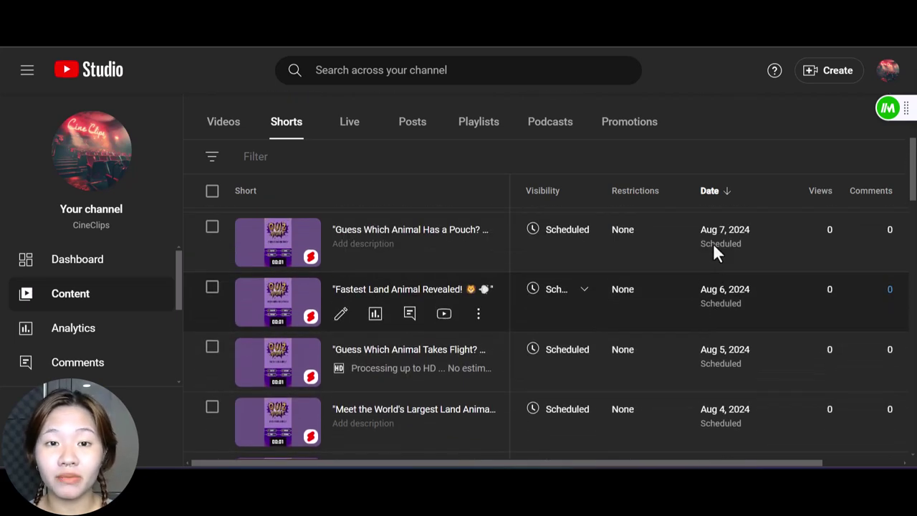
{"action": "scroll", "coordinate": [714, 244], "scroll_direction": "up", "scroll_amount": 1}
{"action": "scroll", "coordinate": [713, 243], "scroll_direction": "up", "scroll_amount": 3}
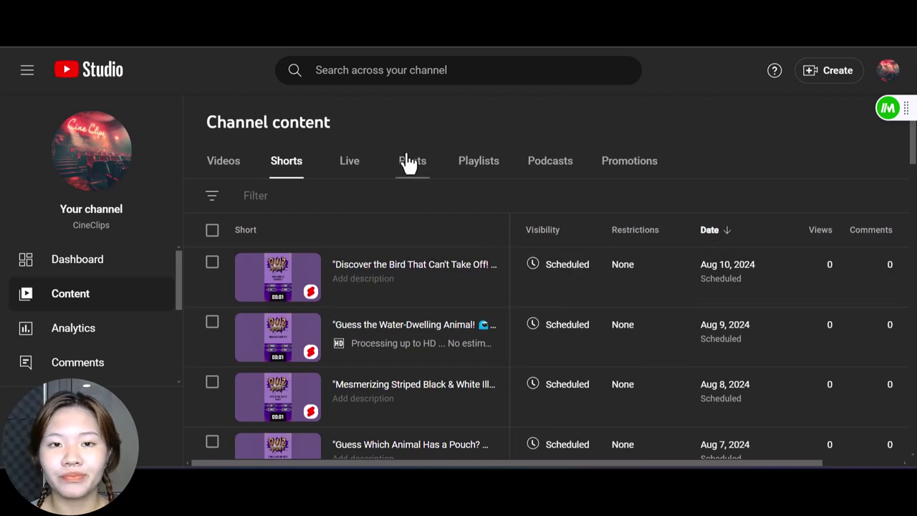